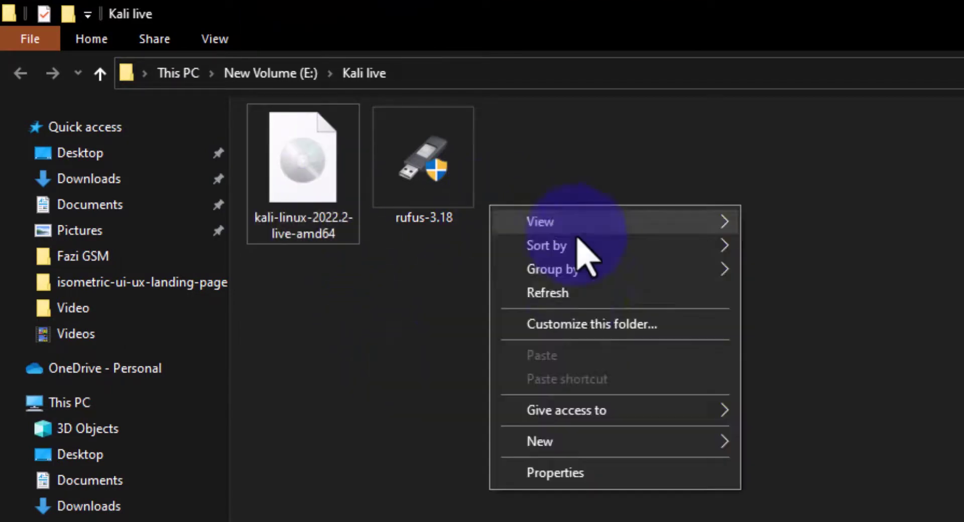
Review the kali-linux-2022.2-live-amd64 image and the rufus-3.18 program in the Kali live folder.
{"action": "right_click", "coordinate": [490, 206]}
{"action": "left_click", "coordinate": [548, 293]}
{"action": "left_click", "coordinate": [334, 236]}
{"action": "left_click", "coordinate": [333, 237]}
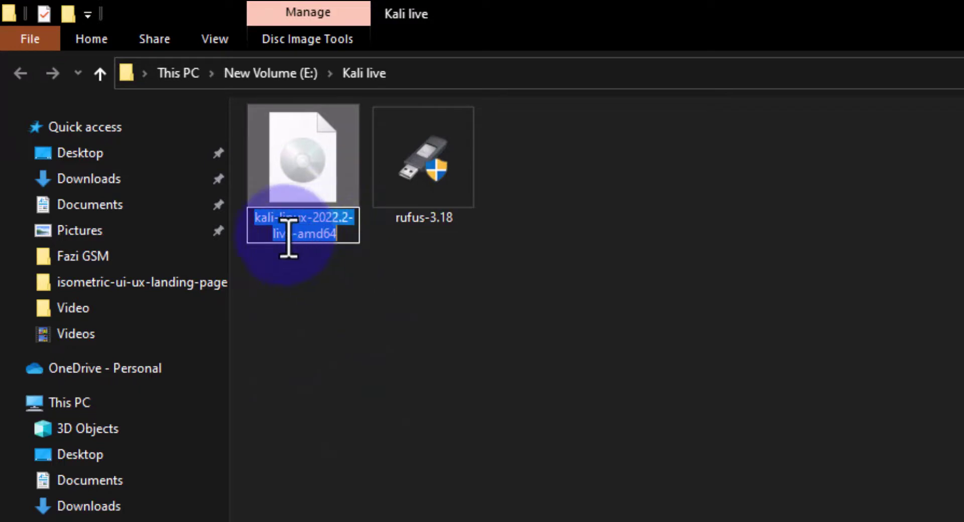
{"action": "left_click", "coordinate": [481, 338]}
{"action": "left_click", "coordinate": [409, 204]}
{"action": "left_click", "coordinate": [426, 218]}
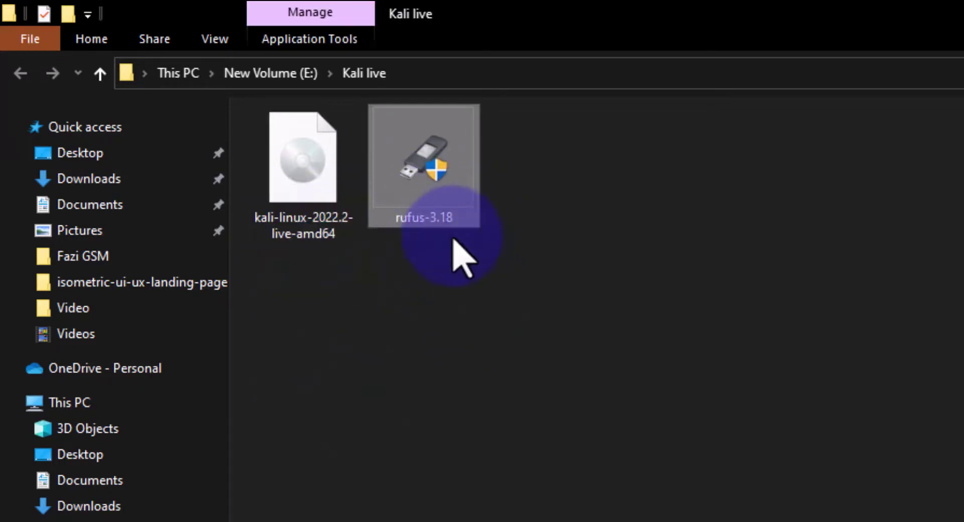
{"action": "left_click", "coordinate": [610, 362]}
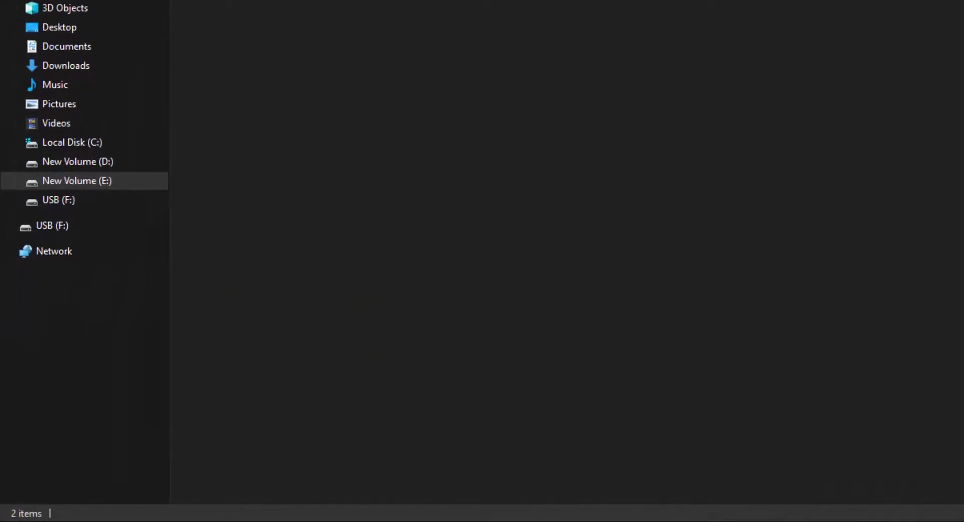
{"action": "right_click", "coordinate": [544, 15]}
{"action": "left_click", "coordinate": [551, 59]}
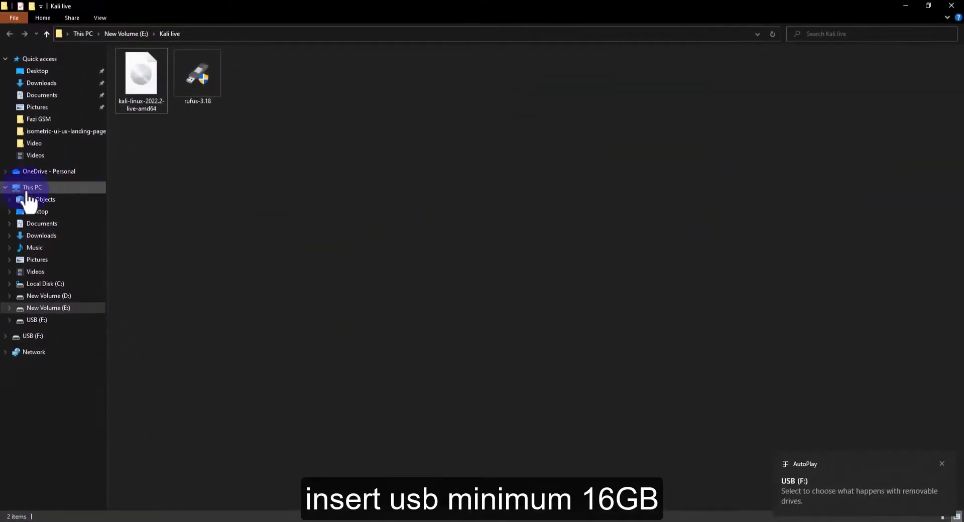
Check the capacity of the USB (F:) drive in its properties.
{"action": "left_click", "coordinate": [27, 190]}
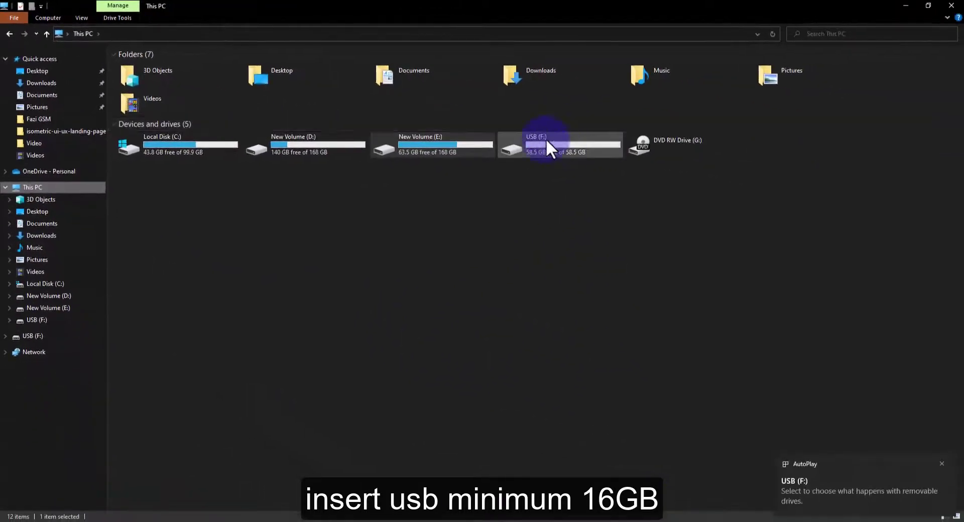
{"action": "right_click", "coordinate": [512, 158]}
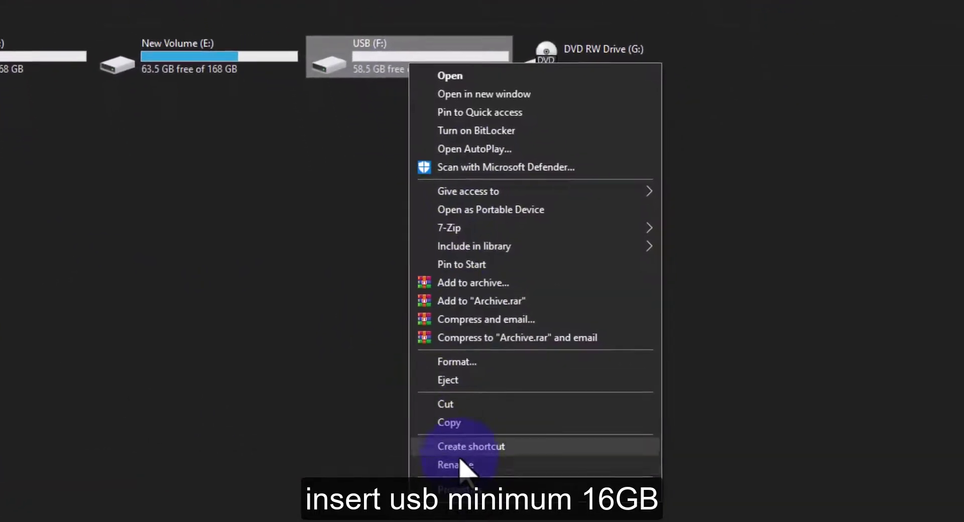
{"action": "left_click", "coordinate": [470, 490]}
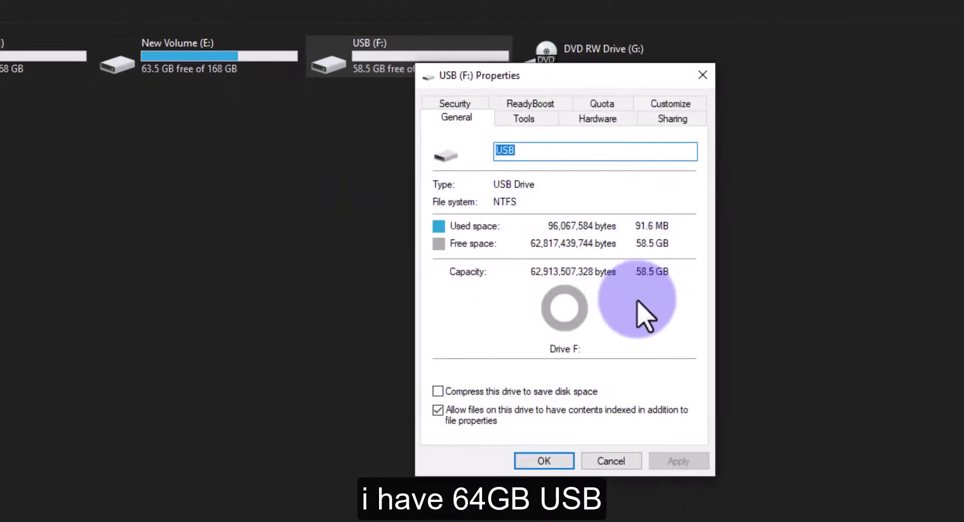
{"action": "left_click", "coordinate": [702, 75]}
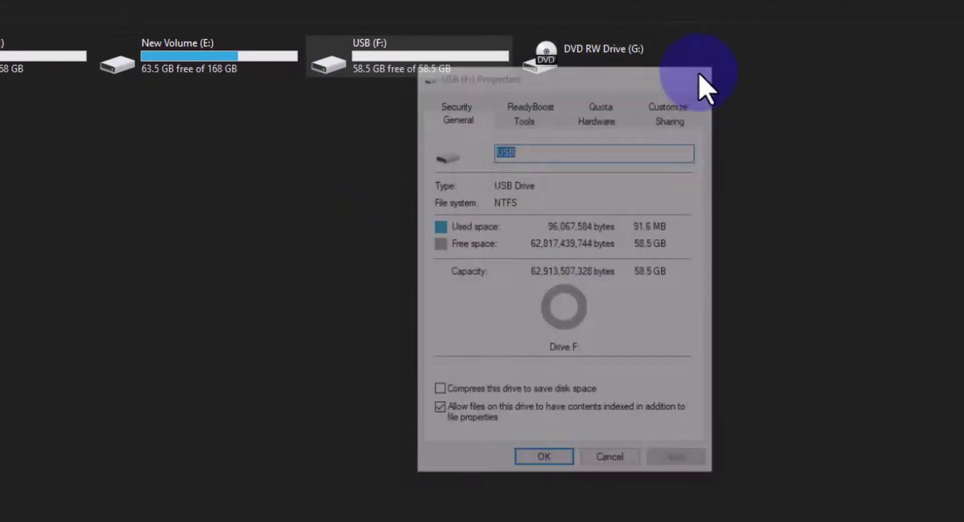
{"action": "right_click", "coordinate": [410, 145]}
{"action": "left_click", "coordinate": [480, 209]}
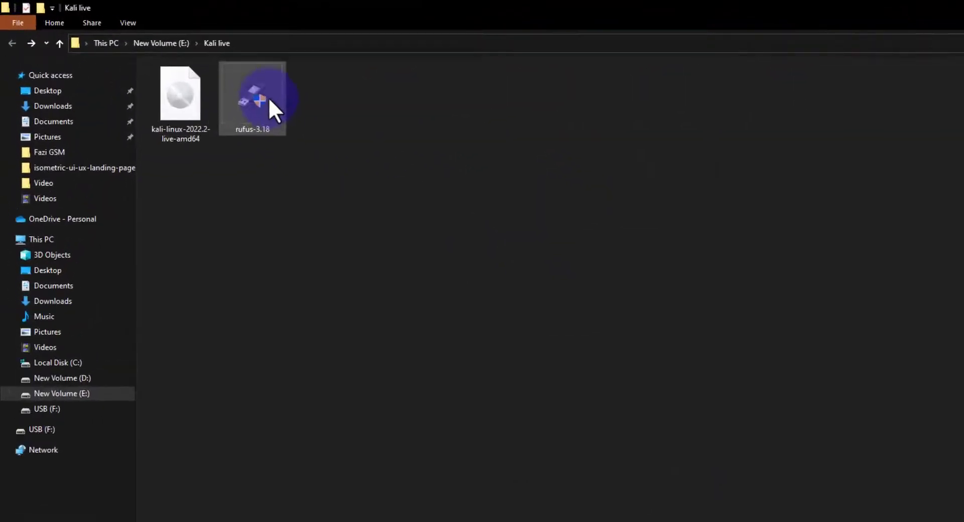
Launch rufus-3.18 from the Kali live folder and choose USB (F:) [64 GB] as the device.
{"action": "double_click", "coordinate": [196, 82]}
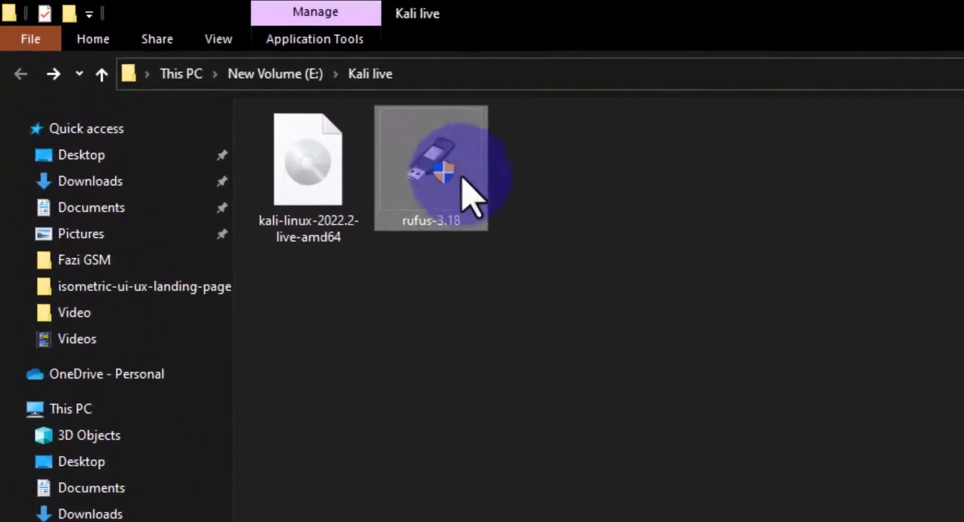
{"action": "right_click", "coordinate": [472, 176]}
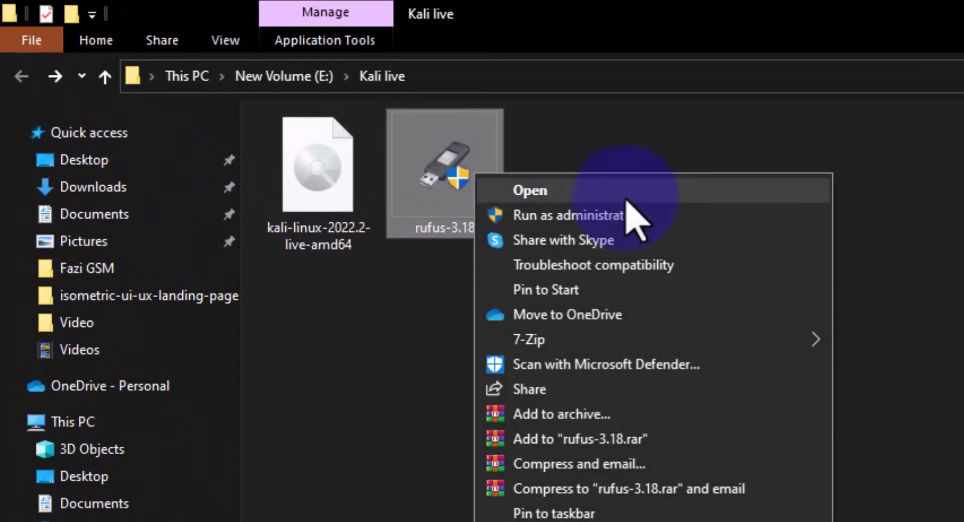
{"action": "left_click", "coordinate": [560, 190]}
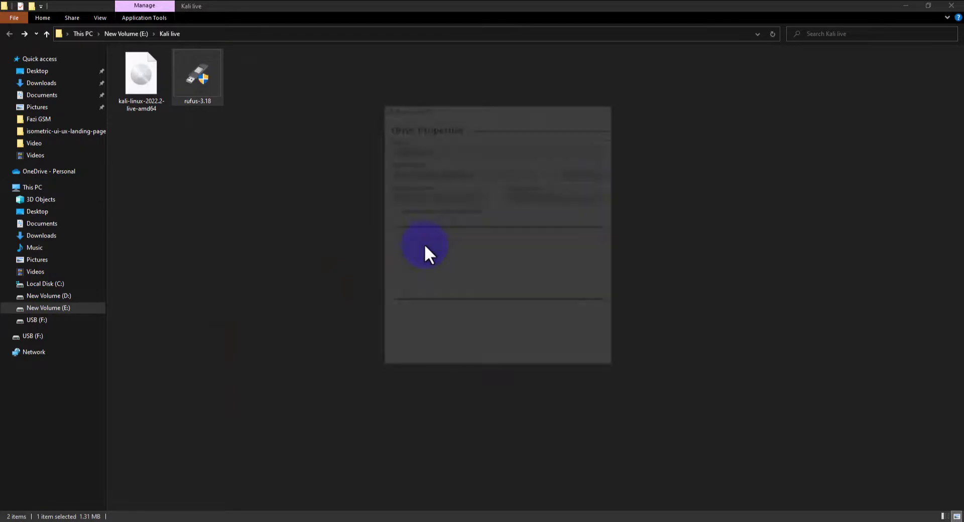
{"action": "left_click", "coordinate": [401, 149]}
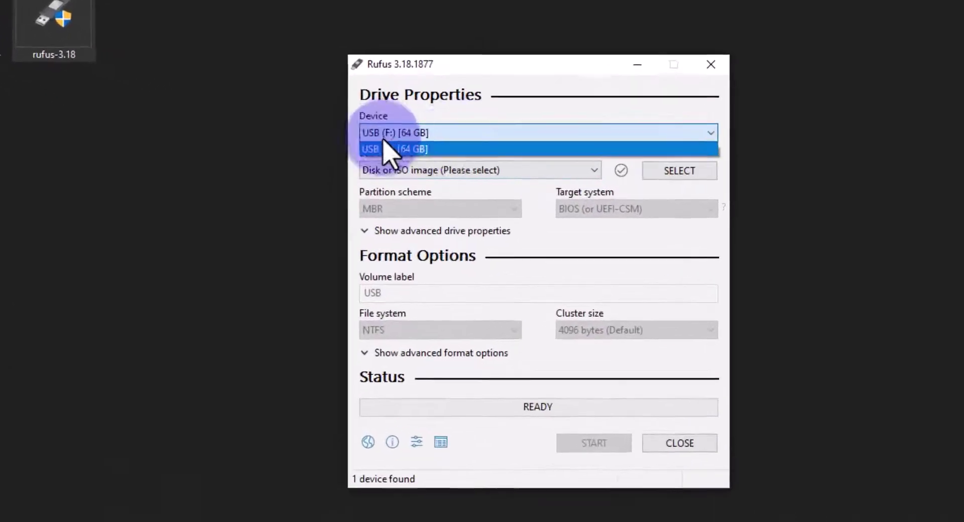
{"action": "left_click", "coordinate": [437, 157]}
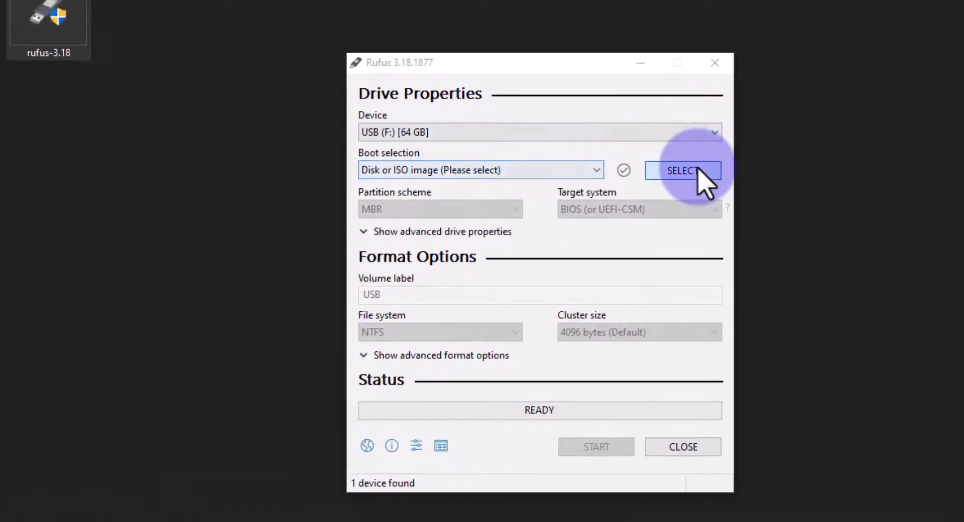
Load kali-linux-2022.2-live-amd64 from the Kali live folder on New Volume (E:) as the boot image.
{"action": "left_click", "coordinate": [698, 169]}
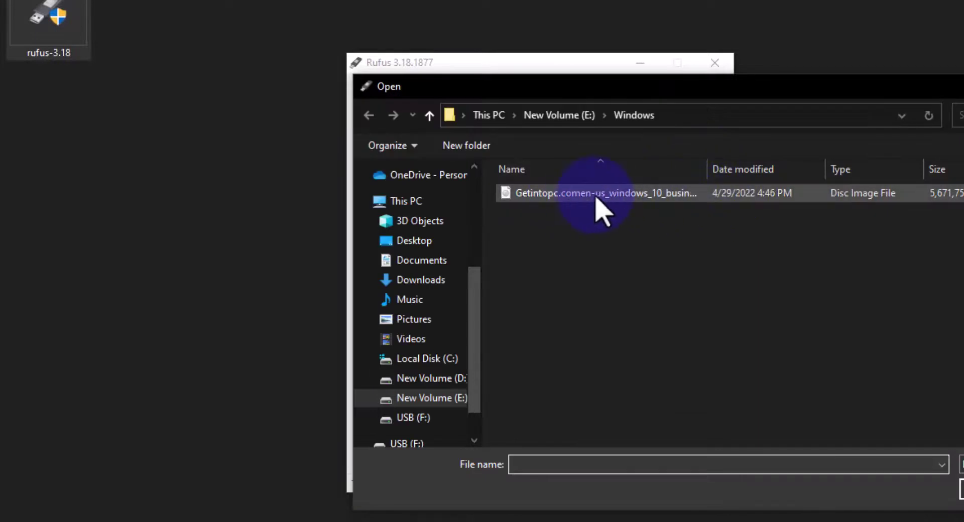
{"action": "left_click", "coordinate": [452, 397]}
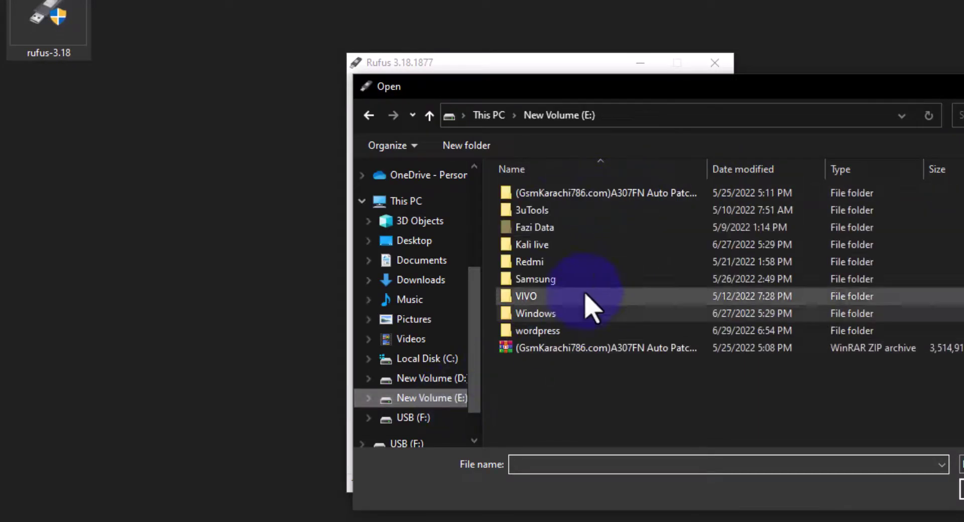
{"action": "double_click", "coordinate": [533, 245]}
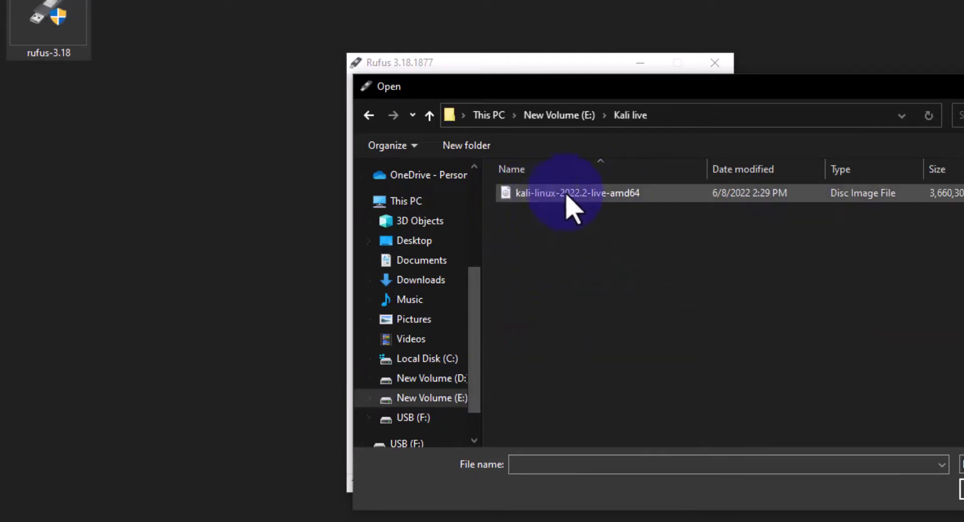
{"action": "left_click", "coordinate": [544, 197]}
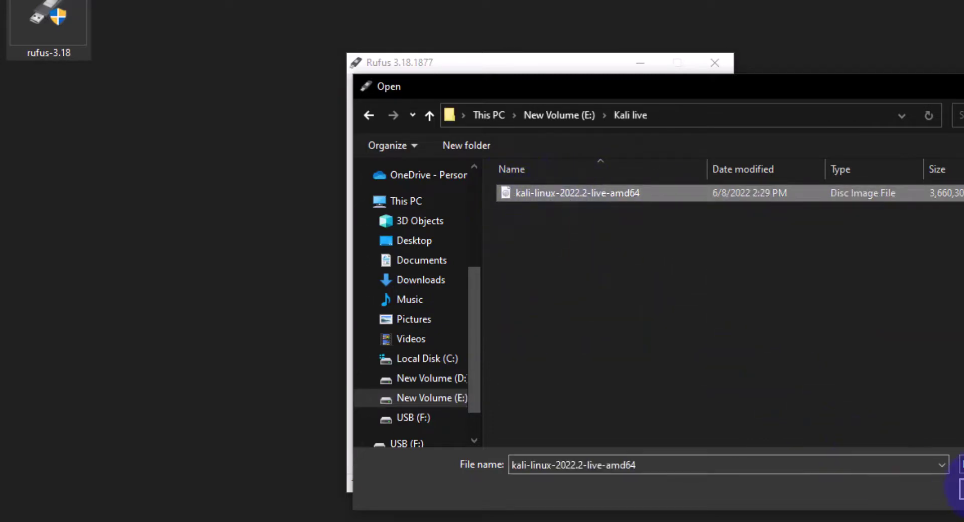
{"action": "left_click", "coordinate": [959, 489]}
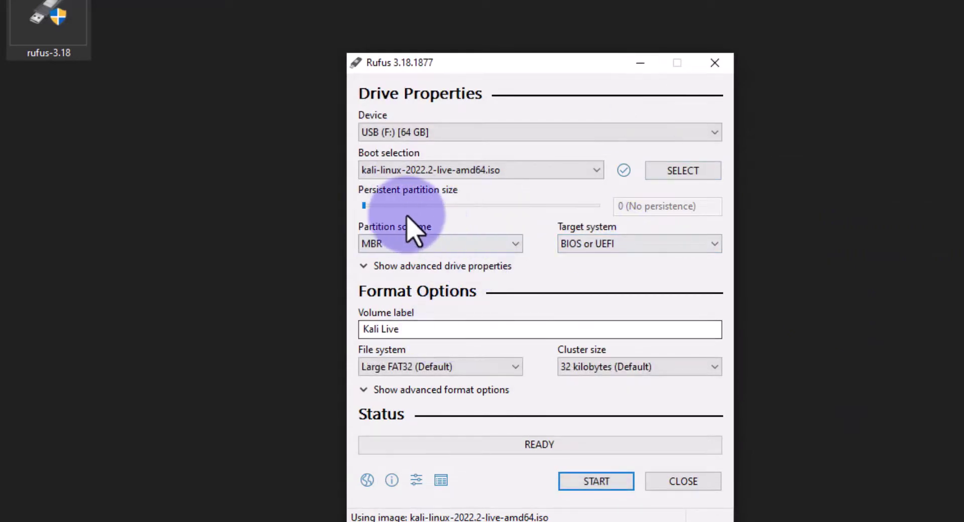
Set the persistent partition size to 20 GB and choose MBR as the partition scheme.
{"action": "left_click_drag", "start_coordinate": [371, 207], "coordinate": [446, 210]}
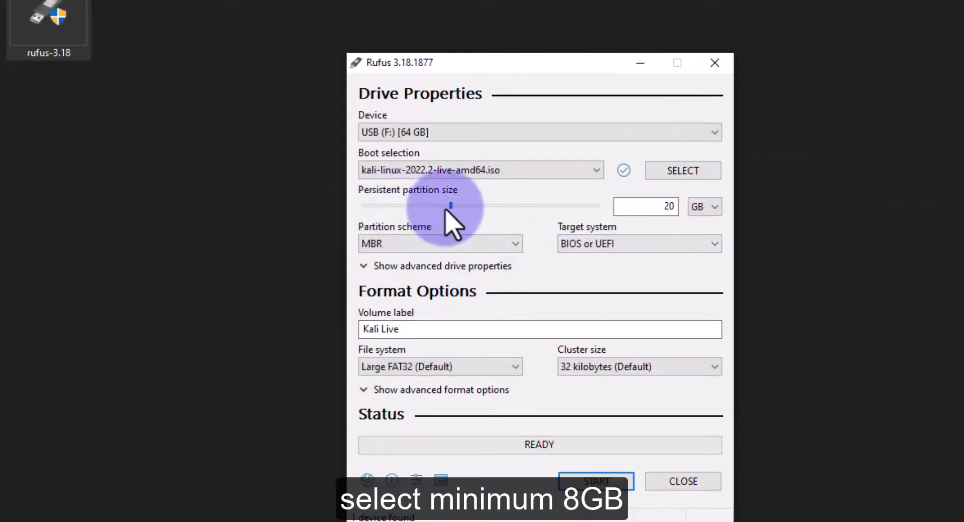
{"action": "left_click", "coordinate": [463, 209]}
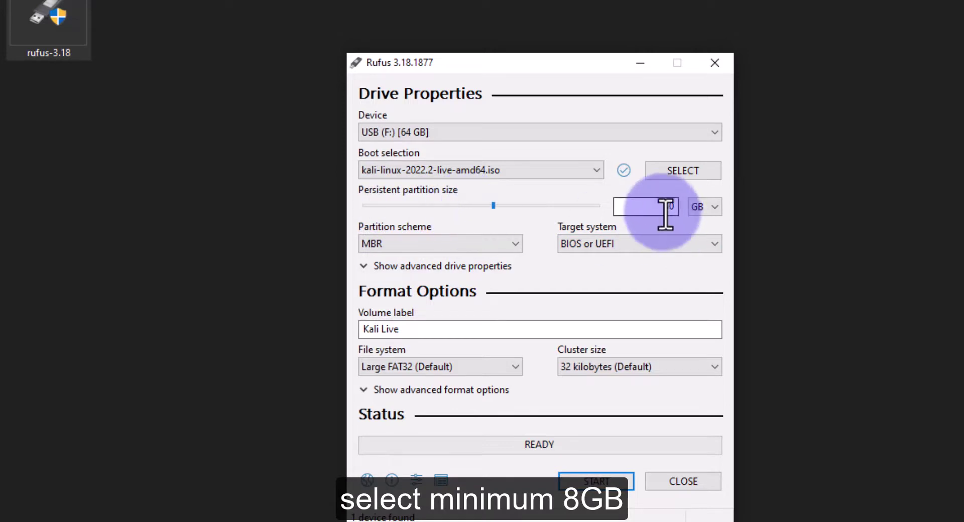
{"action": "left_click_drag", "start_coordinate": [496, 206], "coordinate": [409, 209]}
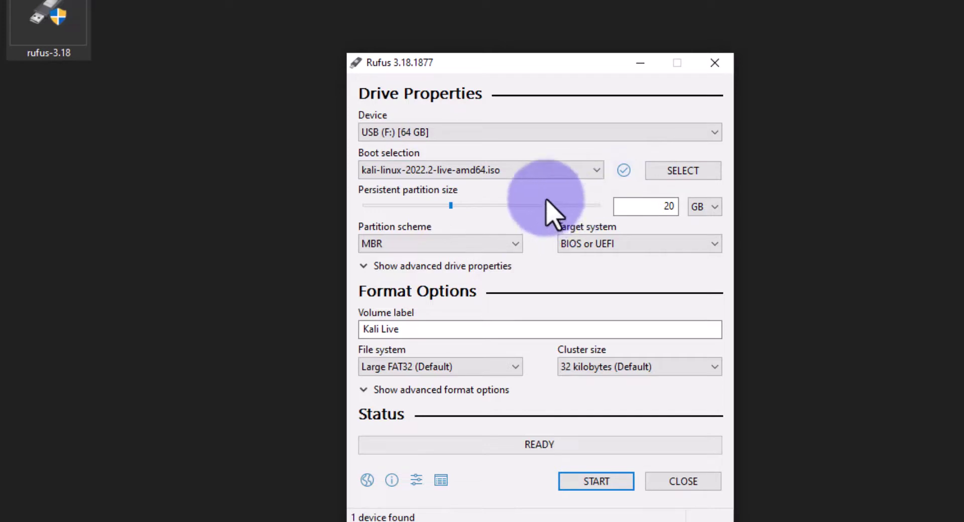
{"action": "left_click", "coordinate": [378, 245]}
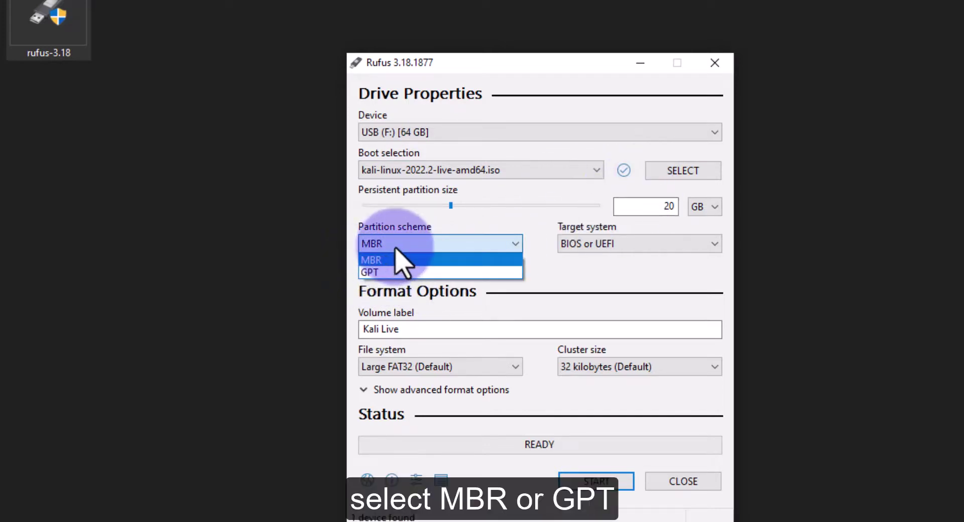
{"action": "left_click", "coordinate": [399, 260]}
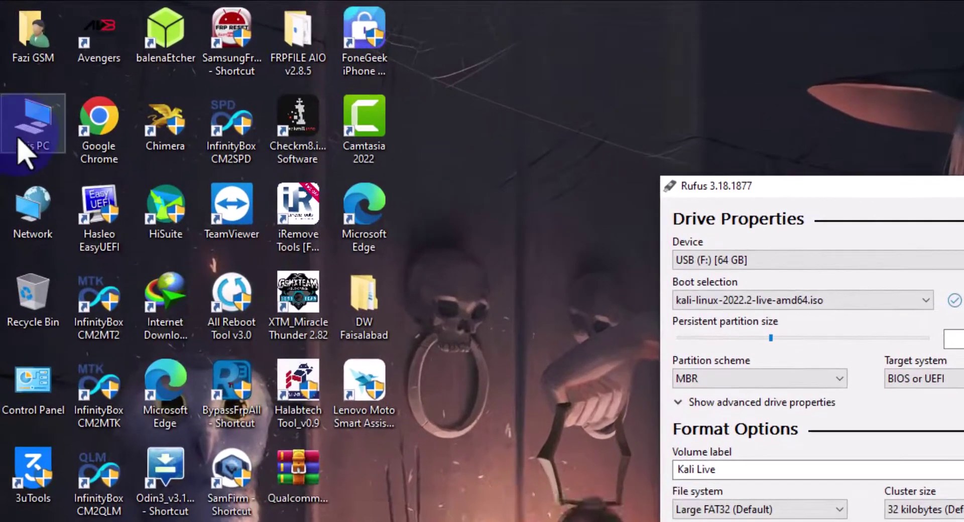
Look up Disk 0's partition style in its volume properties through Disk Management in Computer Management.
{"action": "right_click", "coordinate": [19, 70]}
{"action": "left_click", "coordinate": [65, 190]}
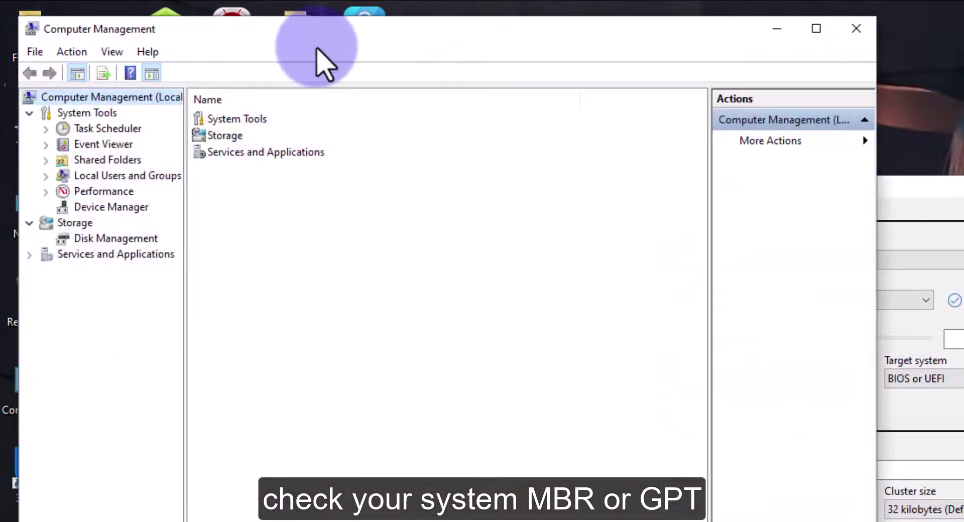
{"action": "left_click_drag", "start_coordinate": [316, 43], "coordinate": [350, 191]}
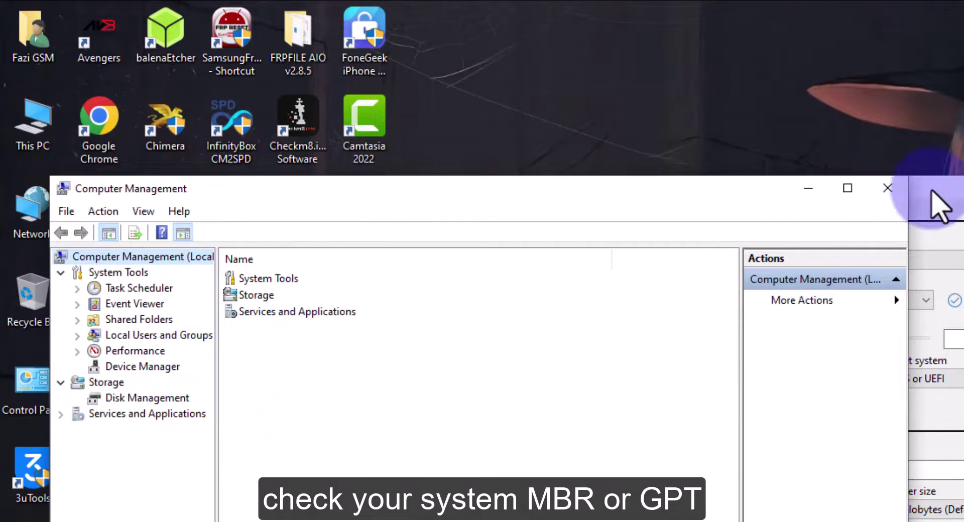
{"action": "left_click_drag", "start_coordinate": [933, 191], "coordinate": [746, 263]}
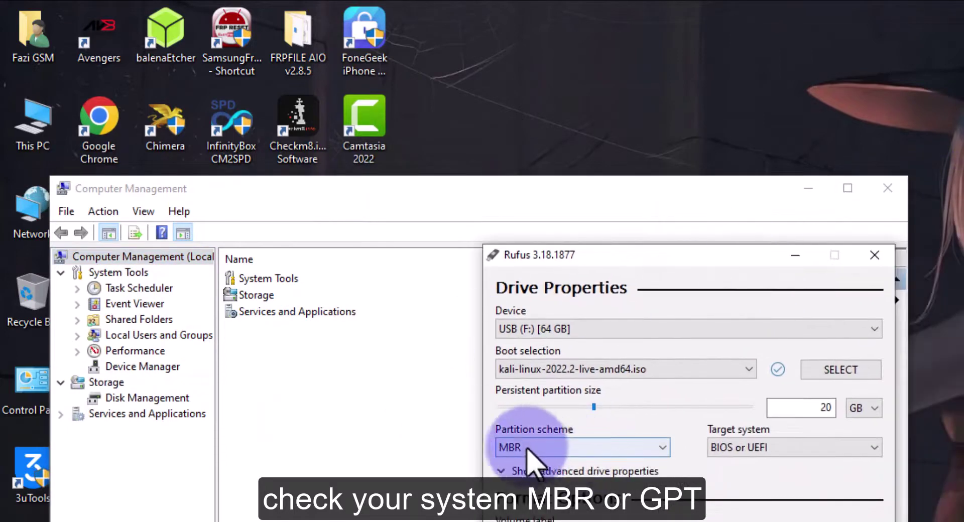
{"action": "left_click", "coordinate": [141, 398]}
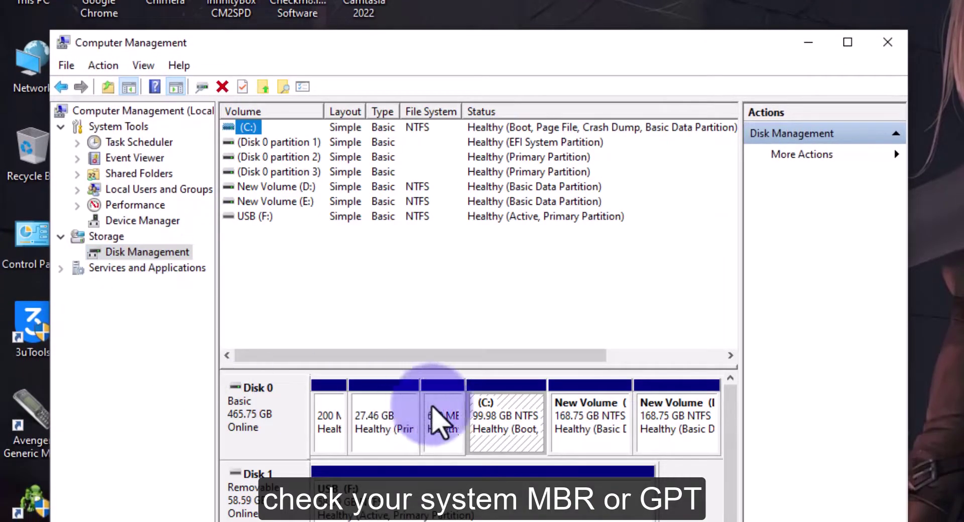
{"action": "right_click", "coordinate": [259, 407]}
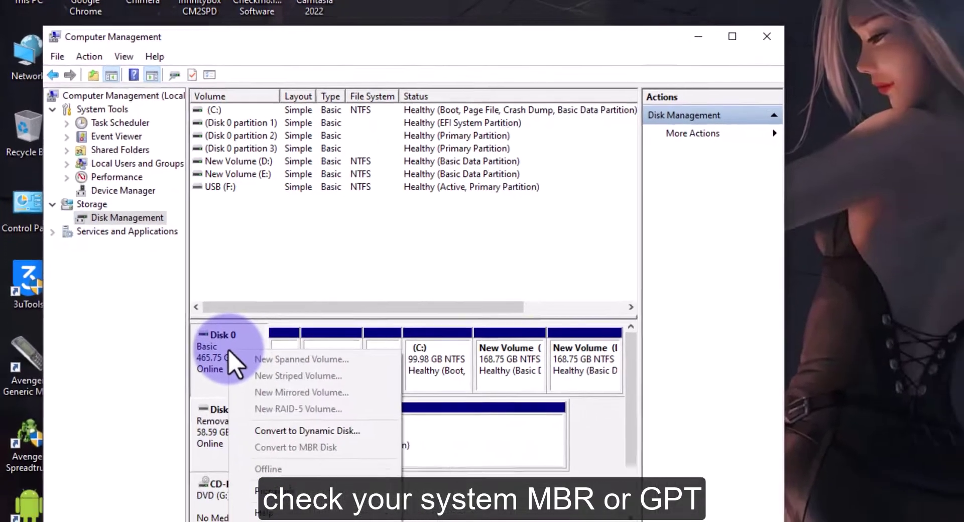
{"action": "left_click", "coordinate": [279, 489]}
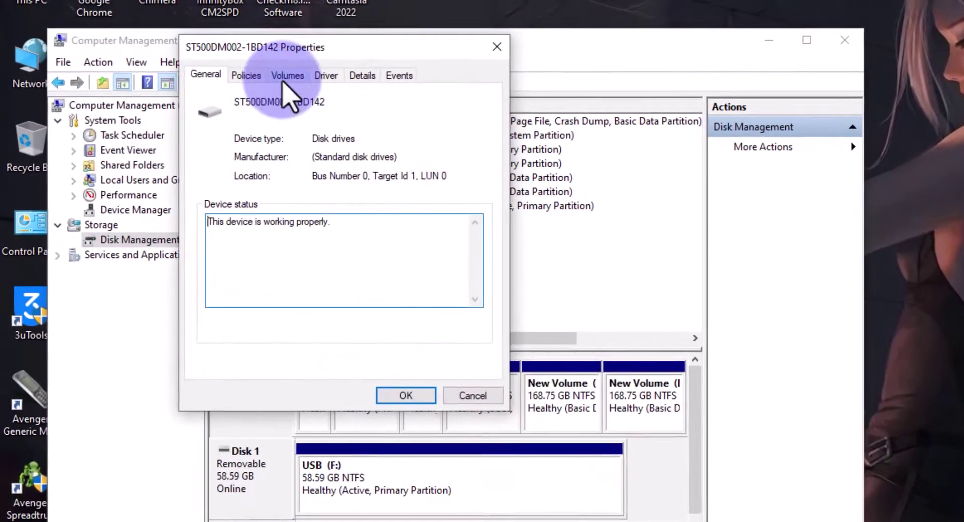
{"action": "left_click", "coordinate": [246, 65]}
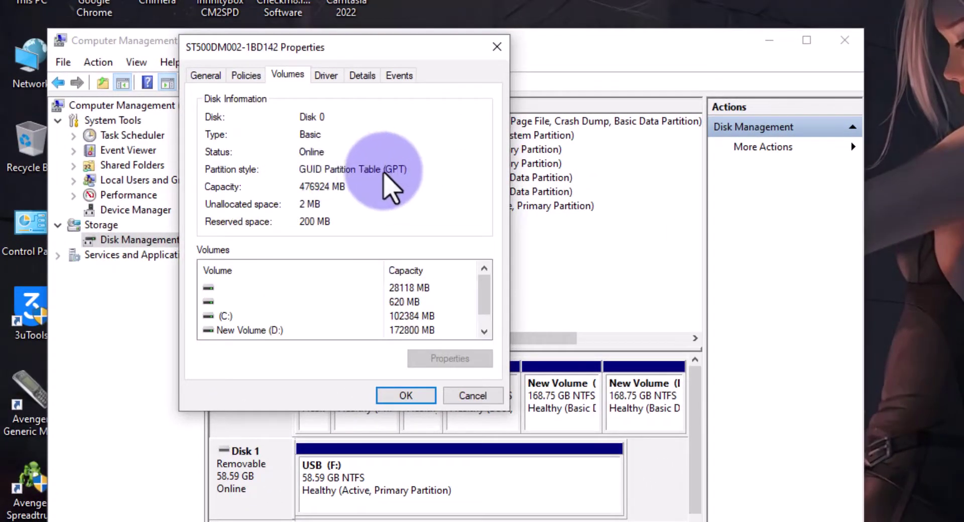
Arrange the disk properties beside the Rufus window and set the Rufus partition scheme to GPT.
{"action": "left_click_drag", "start_coordinate": [630, 47], "coordinate": [656, 47]}
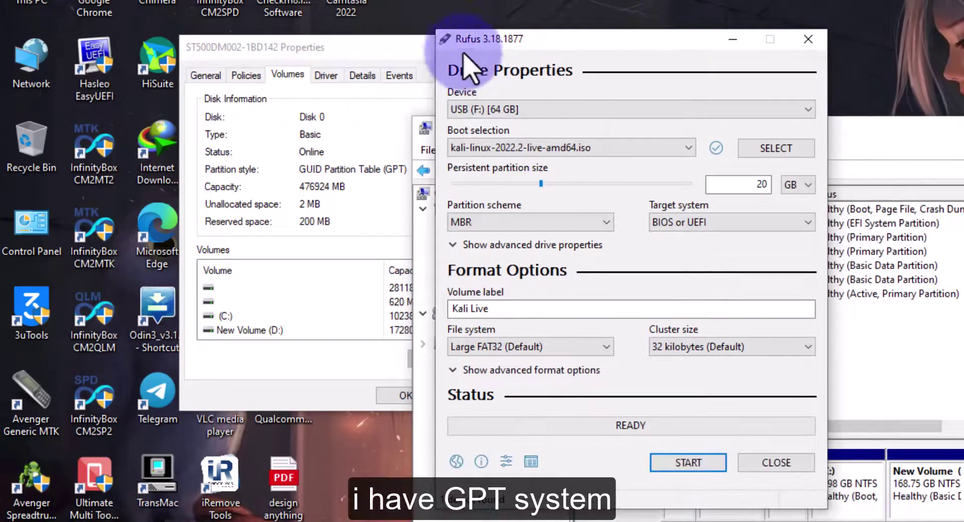
{"action": "left_click", "coordinate": [374, 46]}
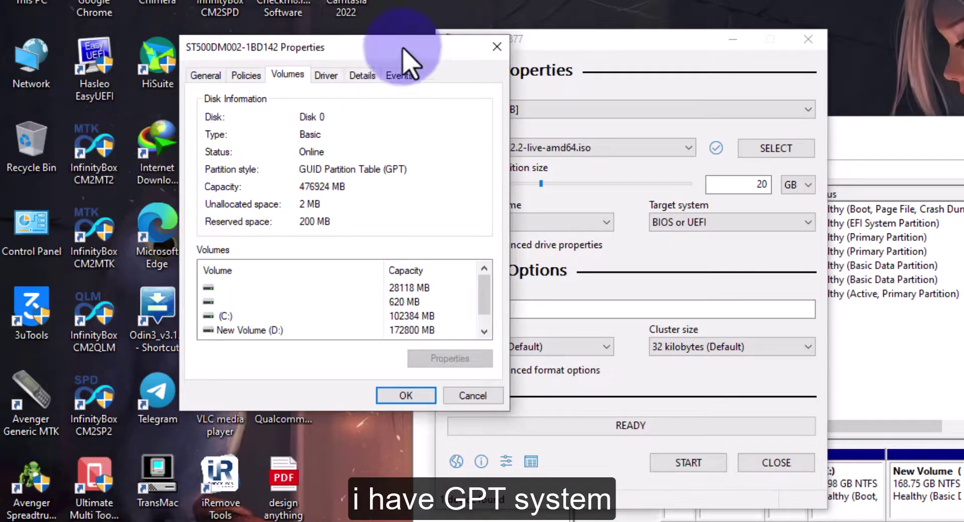
{"action": "left_click_drag", "start_coordinate": [394, 46], "coordinate": [334, 75]}
{"action": "left_click", "coordinate": [459, 226]}
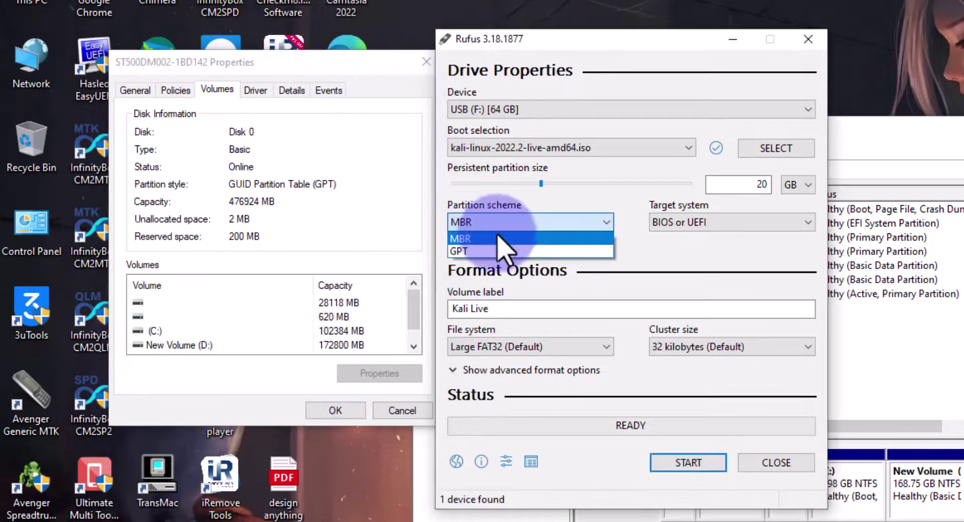
{"action": "left_click", "coordinate": [478, 251]}
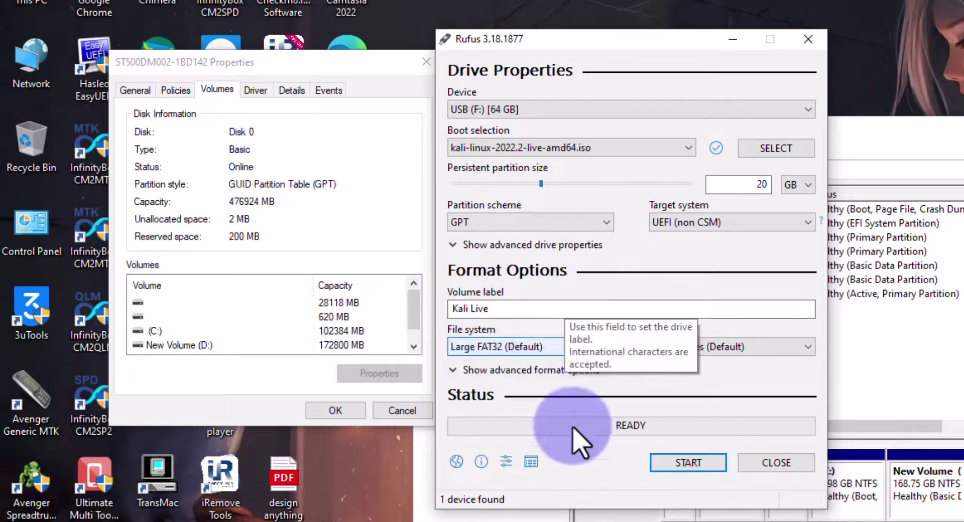
Start writing the Kali image, accept erasing the USB drive, and close the disk properties and Computer Management windows.
{"action": "left_click", "coordinate": [693, 463]}
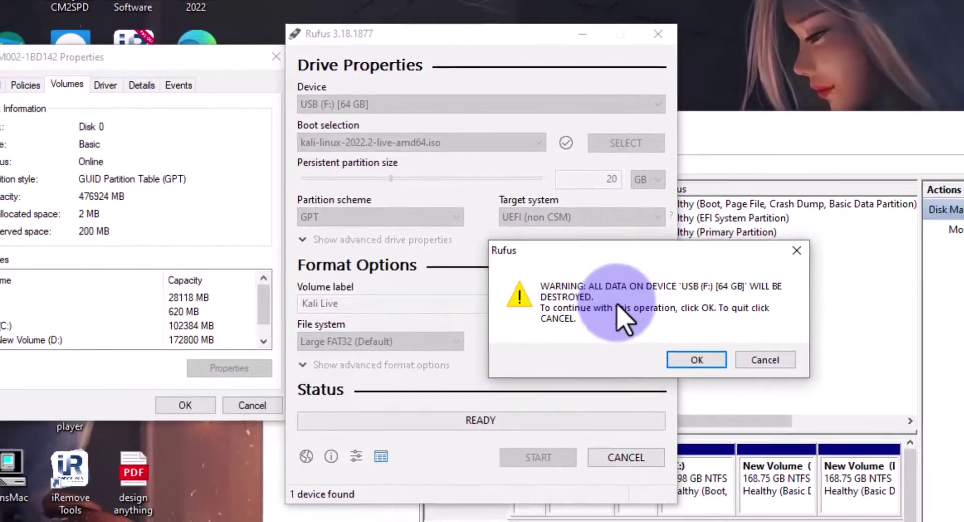
{"action": "left_click", "coordinate": [702, 361]}
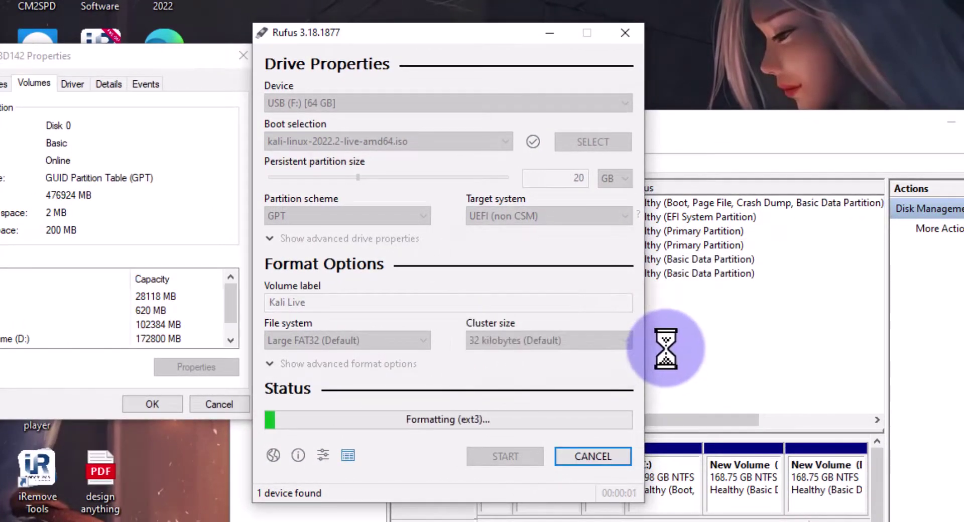
{"action": "left_click", "coordinate": [243, 55]}
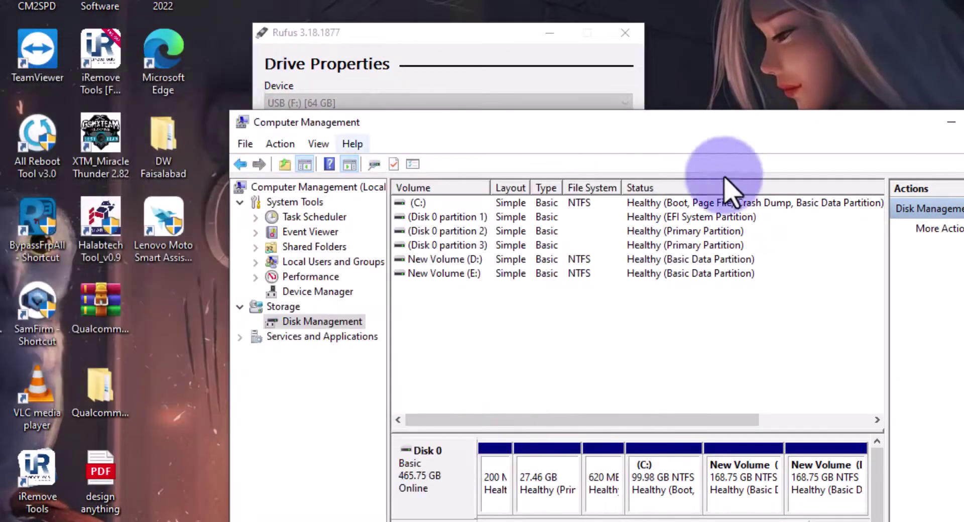
{"action": "left_click", "coordinate": [951, 122]}
{"action": "left_click_drag", "start_coordinate": [553, 37], "coordinate": [610, 48]}
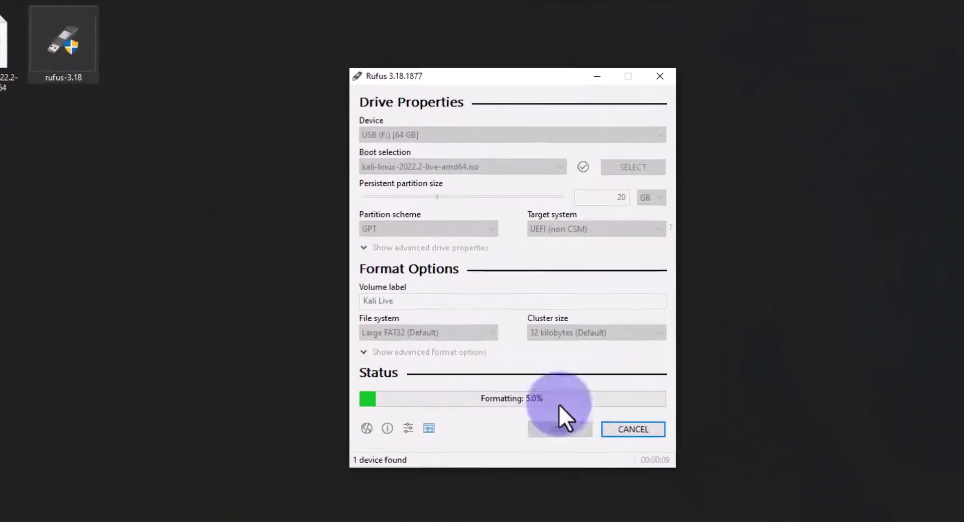
{"action": "left_click_drag", "start_coordinate": [456, 71], "coordinate": [410, 70]}
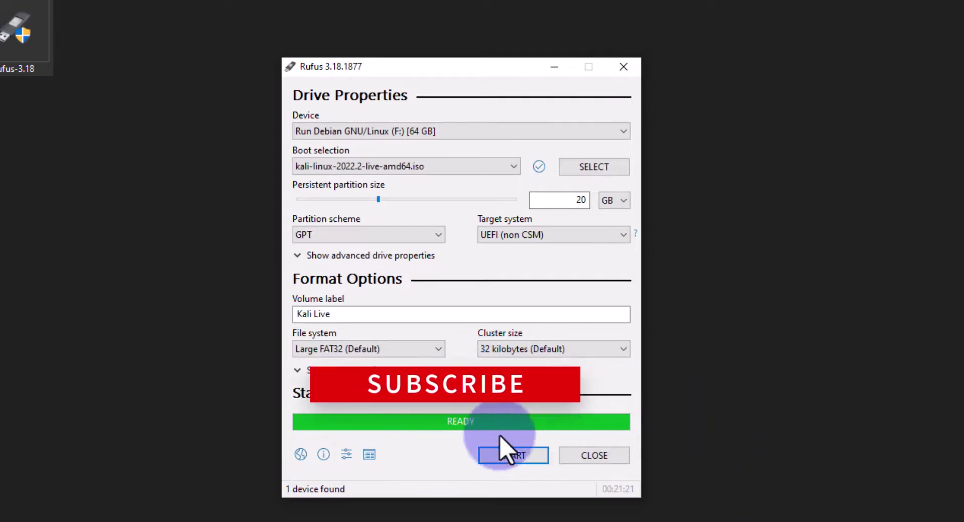
Close Rufus and refresh the Kali live folder.
{"action": "left_click", "coordinate": [618, 455]}
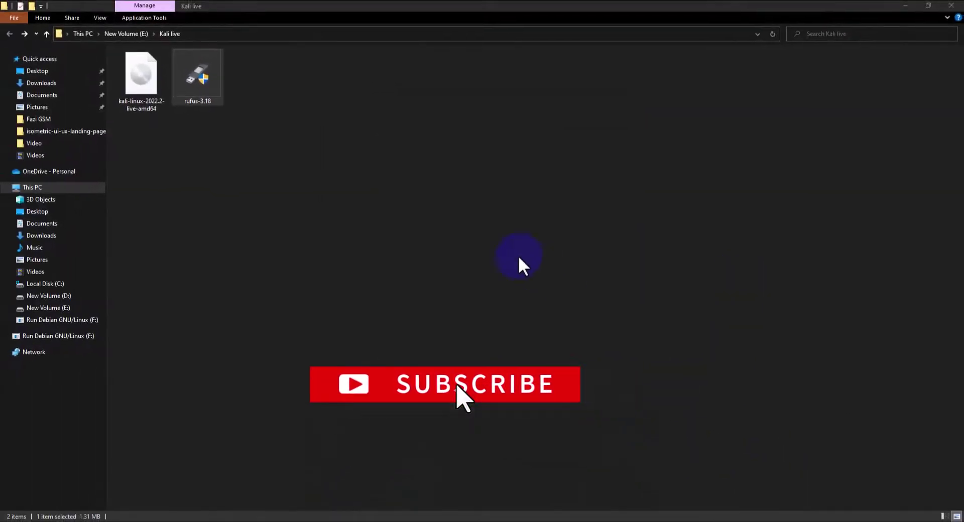
{"action": "right_click", "coordinate": [442, 217]}
{"action": "left_click", "coordinate": [544, 252]}
{"action": "right_click", "coordinate": [521, 218]}
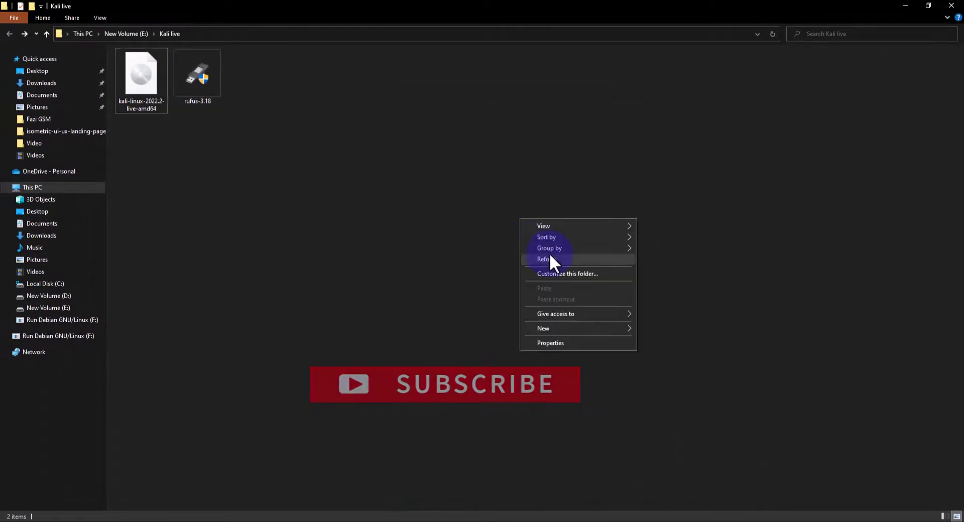
{"action": "left_click", "coordinate": [547, 257]}
Check the files on the Run Debian GNU/Linux (F:) drive from This PC, then minimize File Explorer.
{"action": "left_click", "coordinate": [44, 188]}
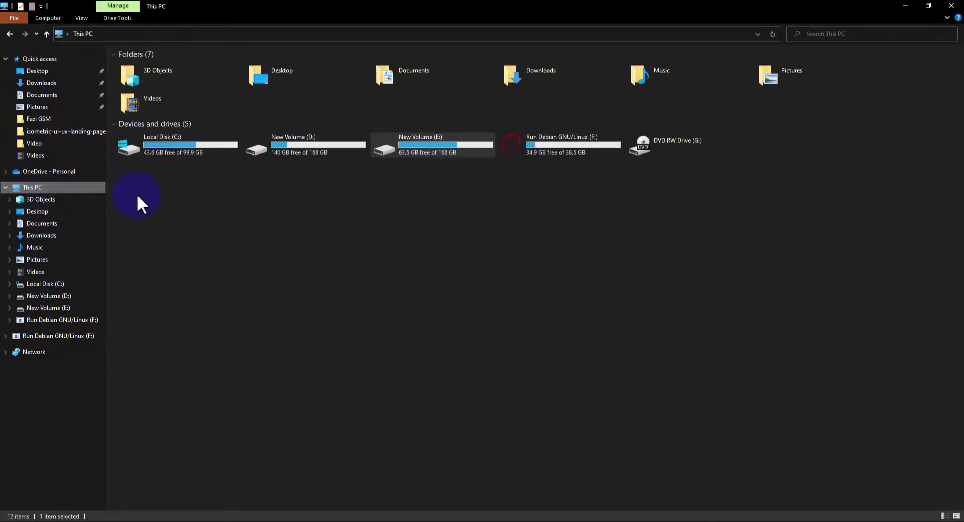
{"action": "right_click", "coordinate": [536, 147]}
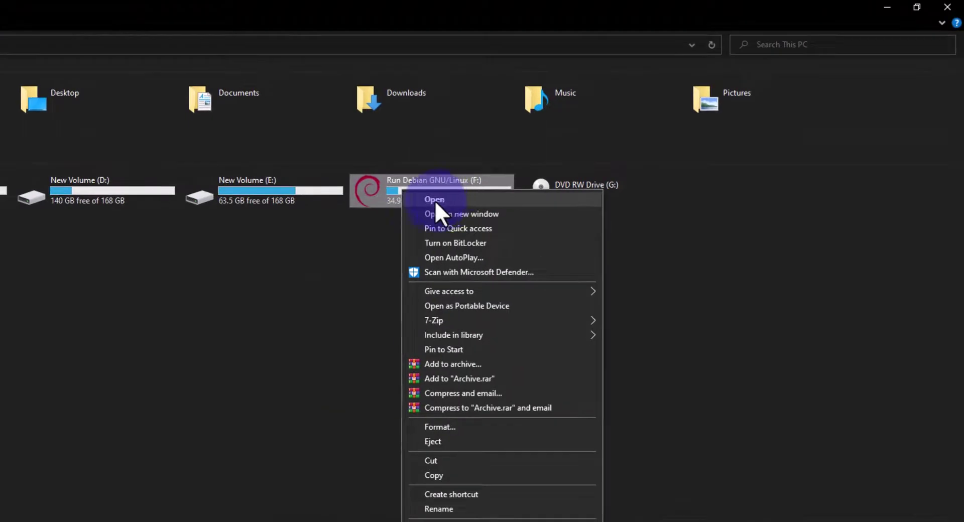
{"action": "left_click", "coordinate": [435, 199]}
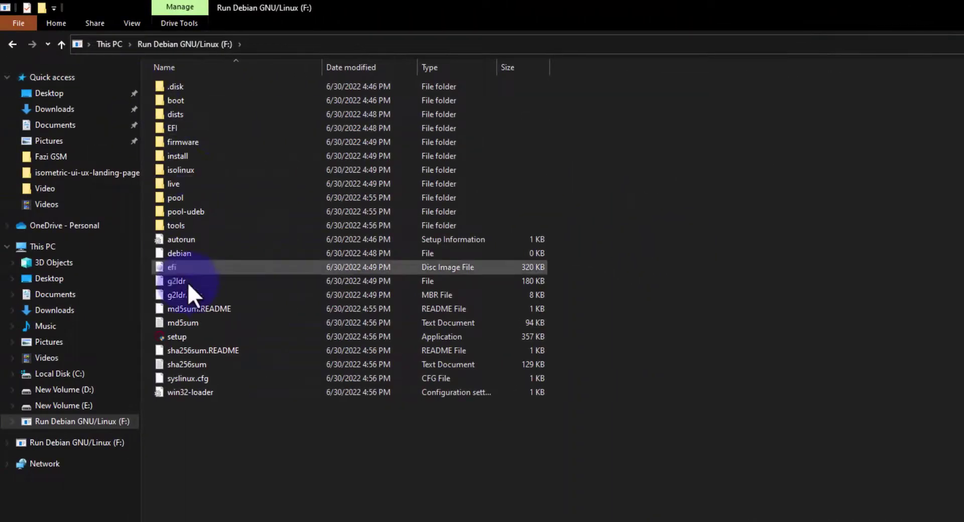
{"action": "left_click", "coordinate": [14, 46]}
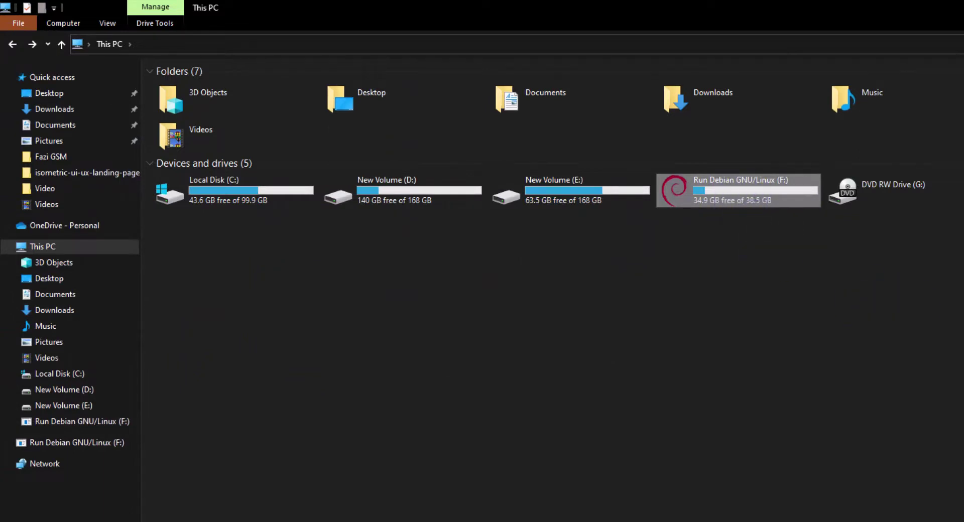
{"action": "left_click", "coordinate": [903, 6]}
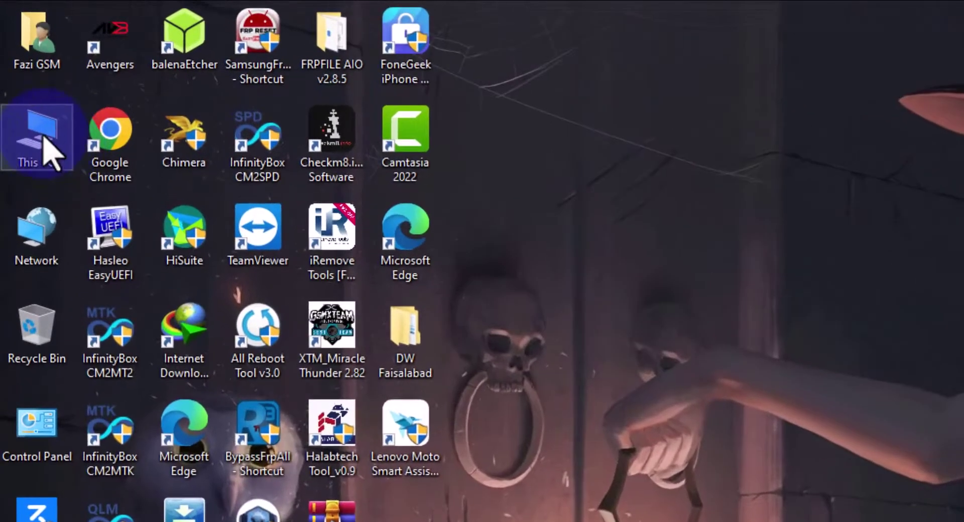
Check the USB drive's partitions in Disk Management through Computer Management, then close it and refresh the desktop.
{"action": "right_click", "coordinate": [22, 70]}
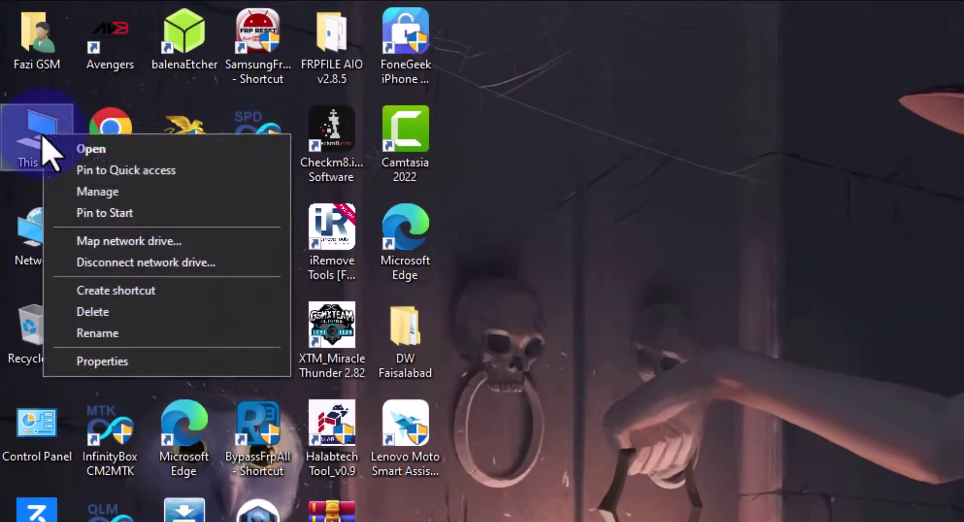
{"action": "left_click", "coordinate": [116, 192]}
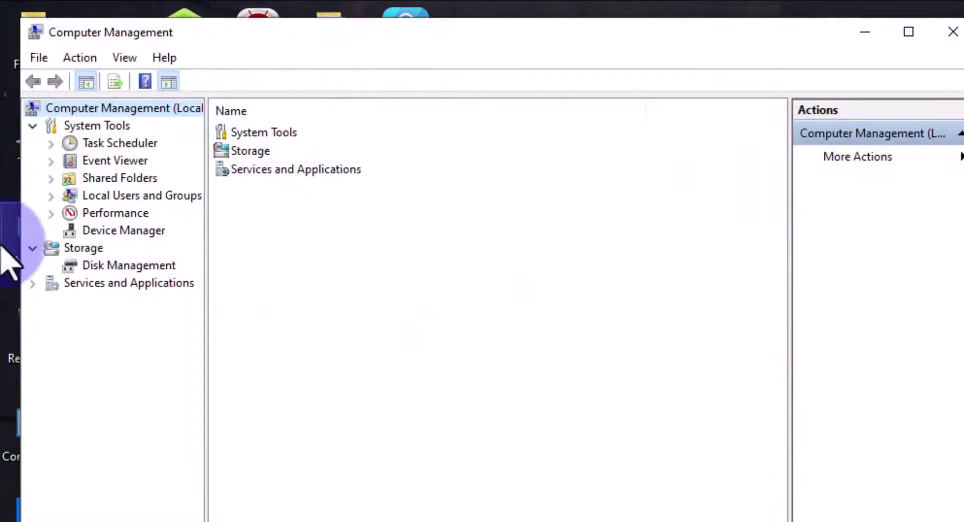
{"action": "left_click_drag", "start_coordinate": [194, 45], "coordinate": [743, 153]}
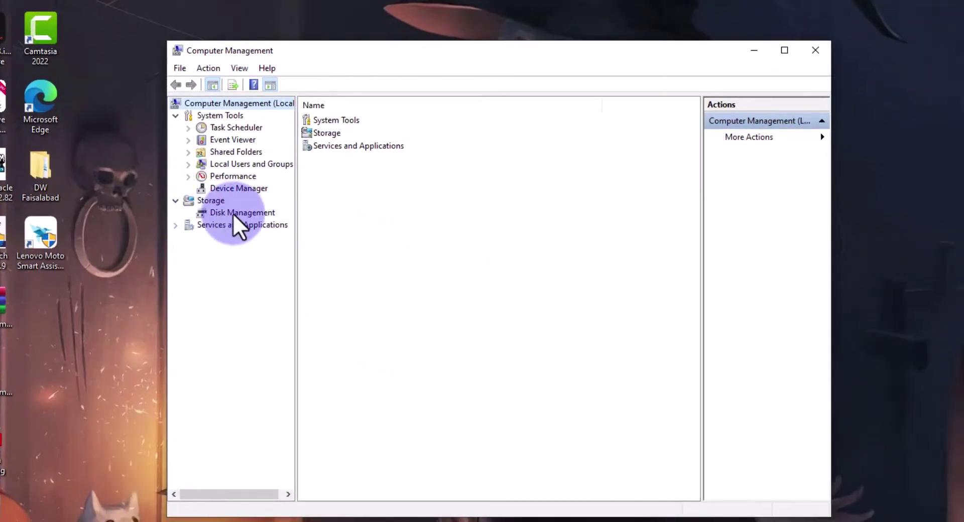
{"action": "left_click", "coordinate": [233, 213]}
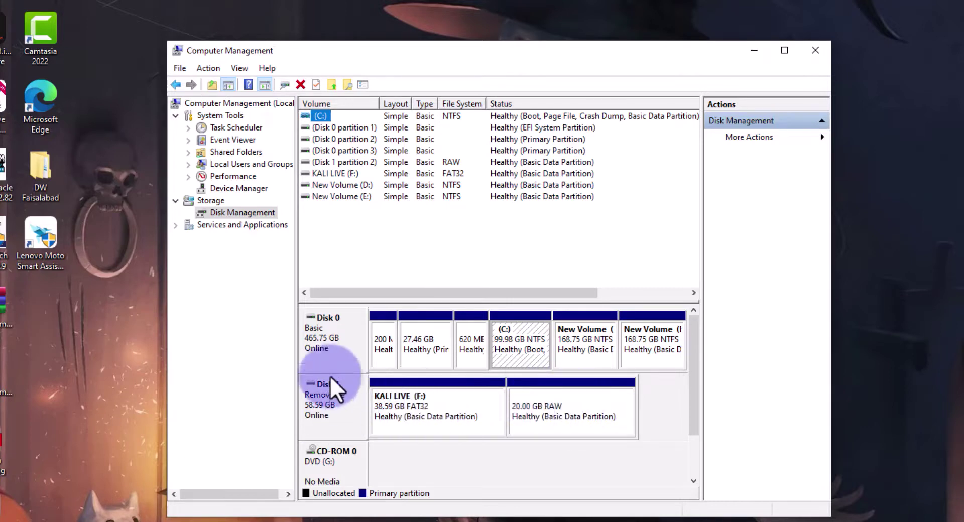
{"action": "left_click", "coordinate": [819, 53]}
{"action": "right_click", "coordinate": [395, 94]}
{"action": "left_click", "coordinate": [428, 132]}
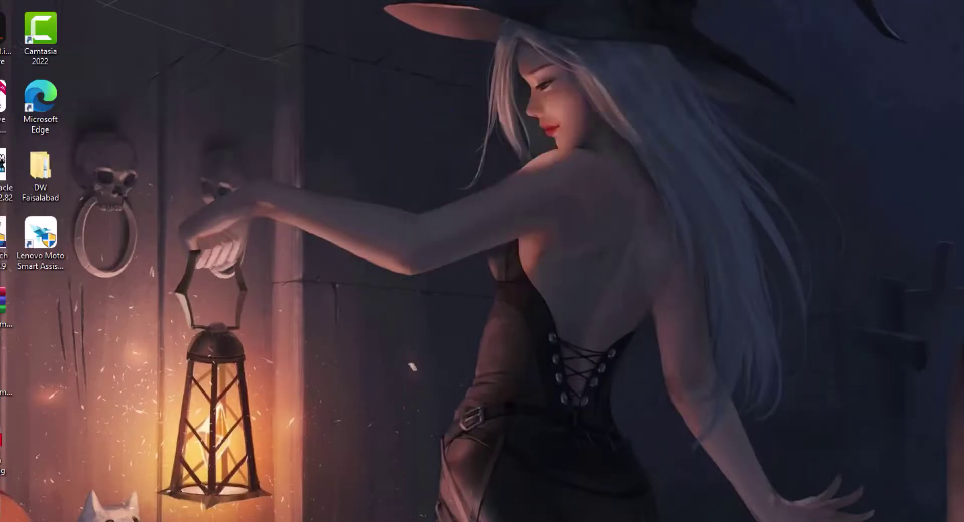
Switch to Google Chrome and search Google for "kali live".
{"action": "key", "text": "super+e"}
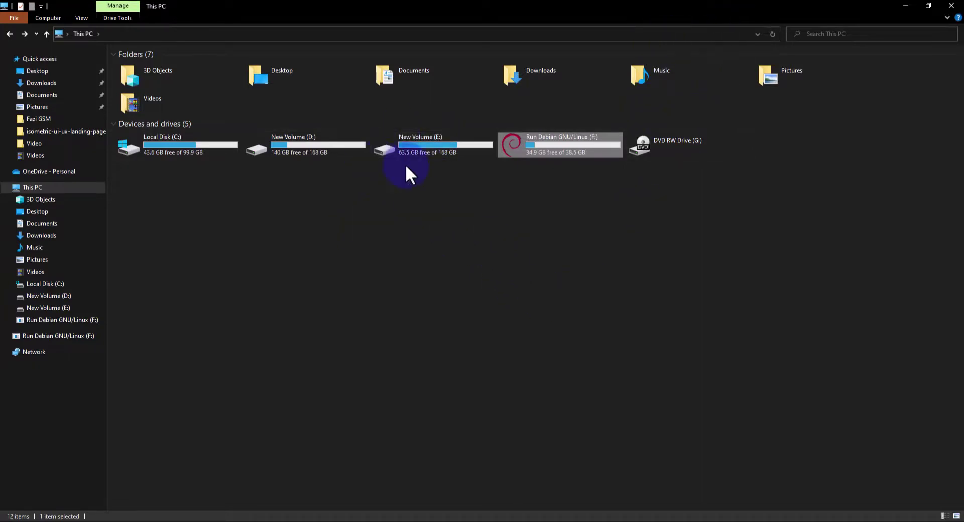
{"action": "left_click", "coordinate": [5, 31]}
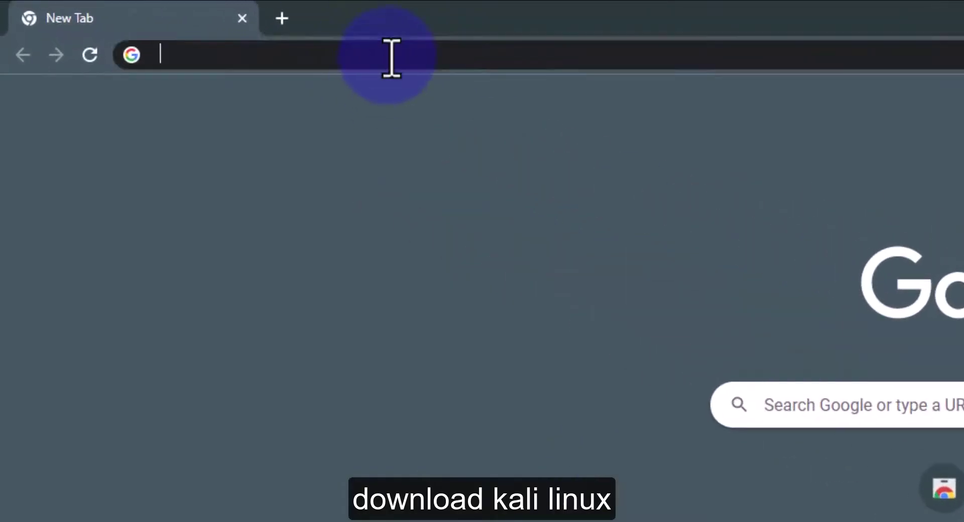
{"action": "left_click", "coordinate": [392, 55]}
{"action": "type", "text": "kali"}
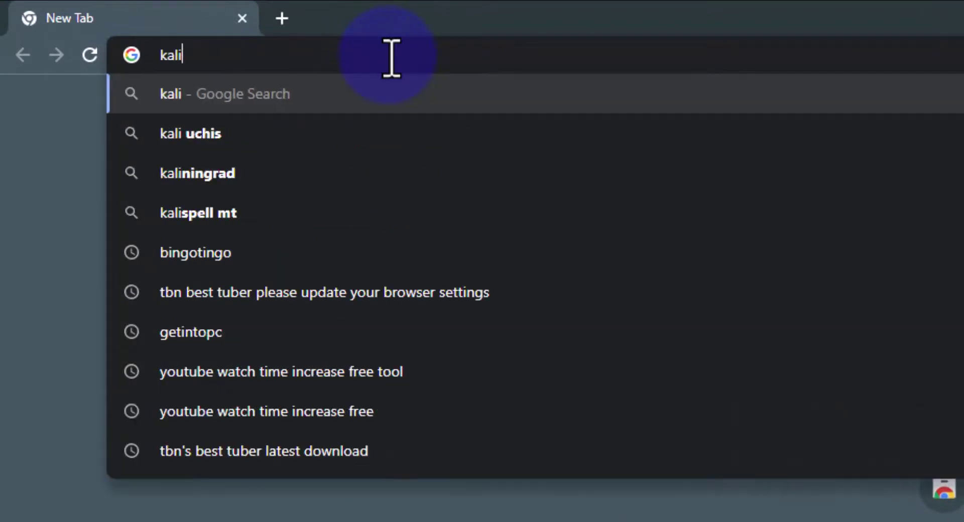
{"action": "type", "text": " ive"}
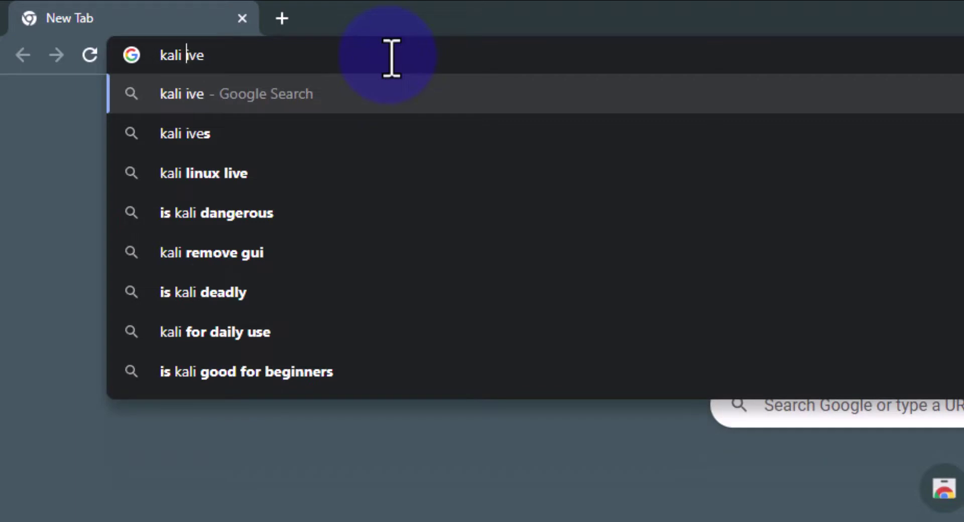
{"action": "type", "text": "l"}
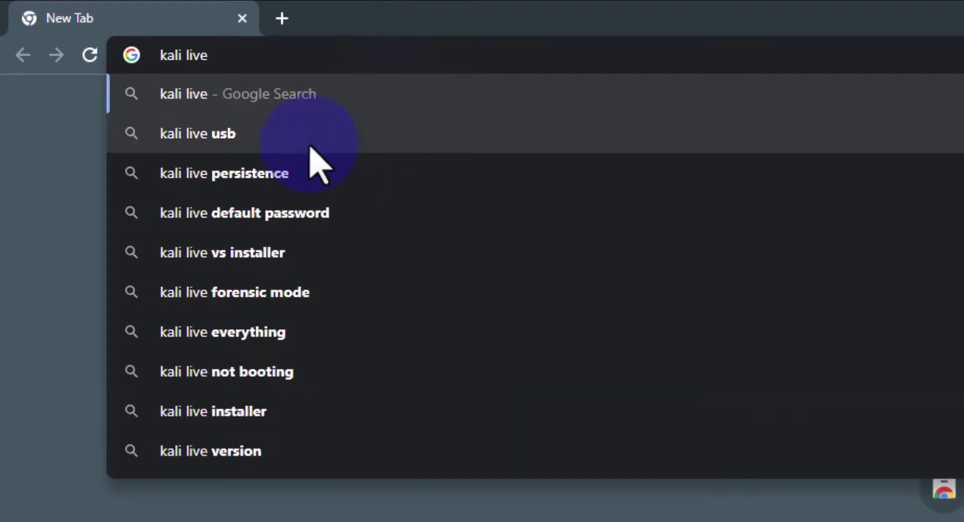
{"action": "left_click", "coordinate": [214, 100]}
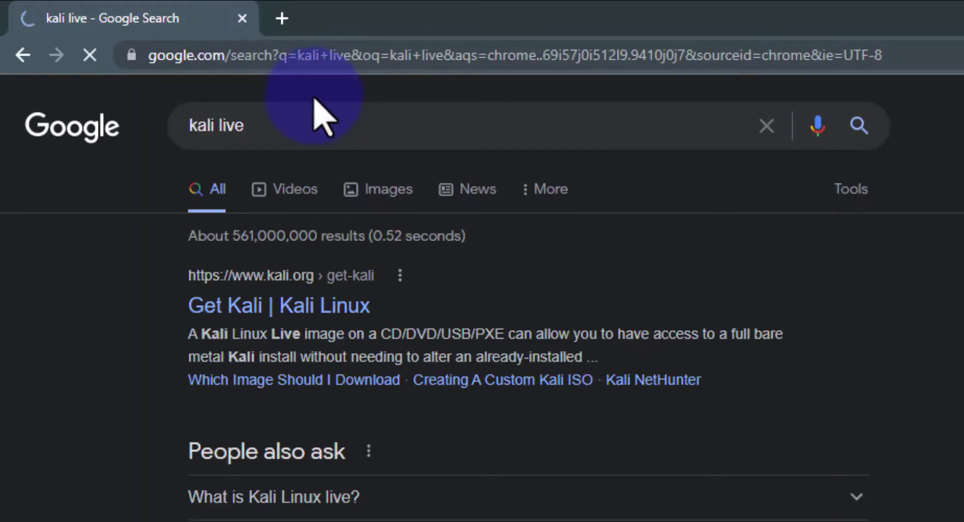
Open the "Get Kali | Kali Linux" result in a new tab and go to its Live Boot section.
{"action": "right_click", "coordinate": [305, 306]}
{"action": "left_click", "coordinate": [377, 324]}
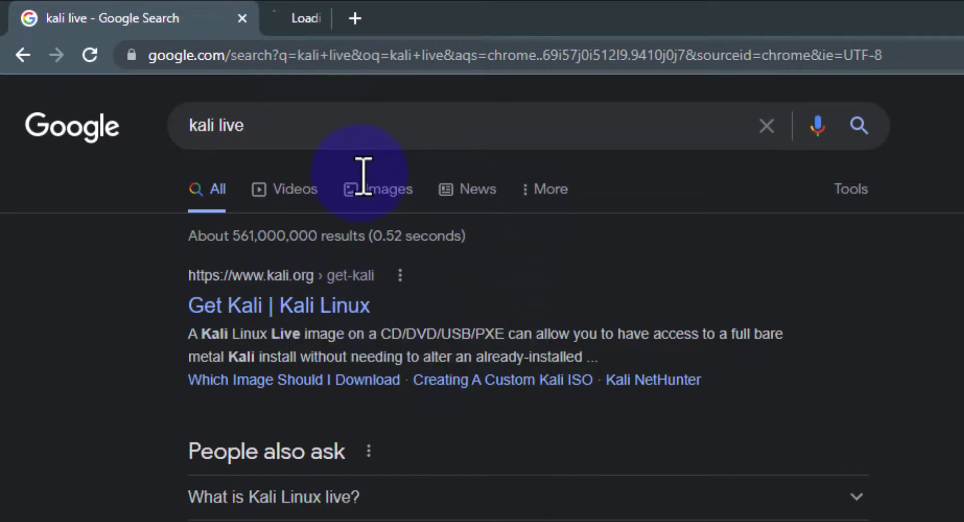
{"action": "left_click", "coordinate": [312, 19]}
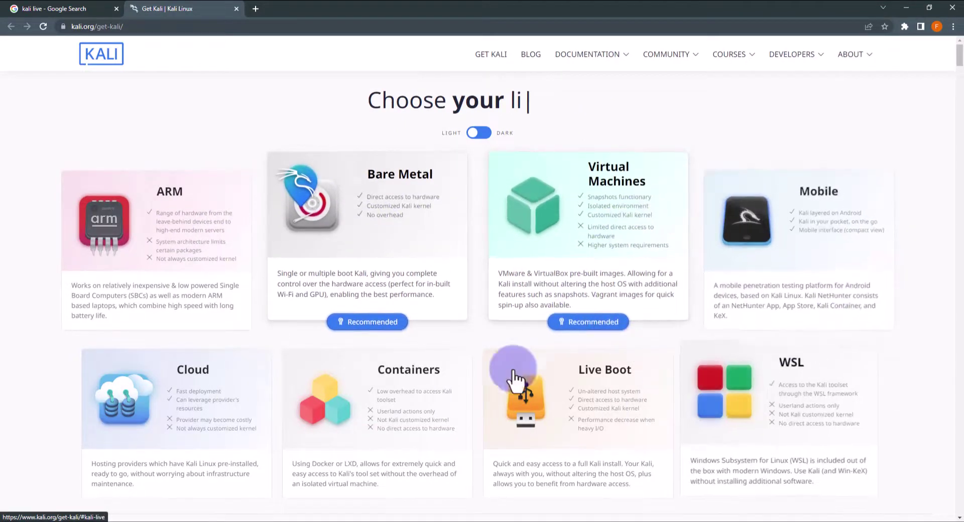
{"action": "scroll", "coordinate": [636, 362], "scroll_direction": "down", "scroll_amount": 2}
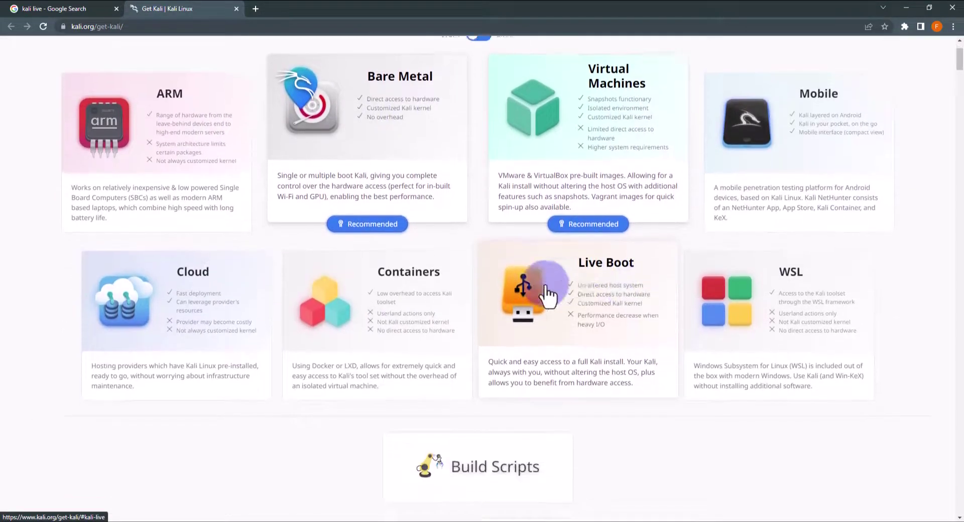
{"action": "left_click", "coordinate": [562, 299]}
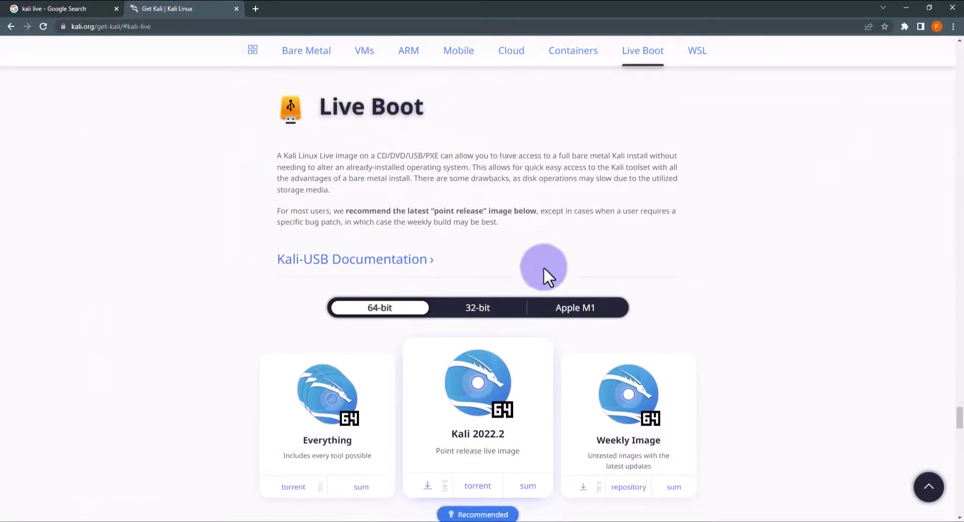
Start downloading the 64-bit Kali 2022.2 point release live image, then cancel the download.
{"action": "scroll", "coordinate": [388, 302], "scroll_direction": "down", "scroll_amount": 1}
{"action": "left_click", "coordinate": [483, 260]}
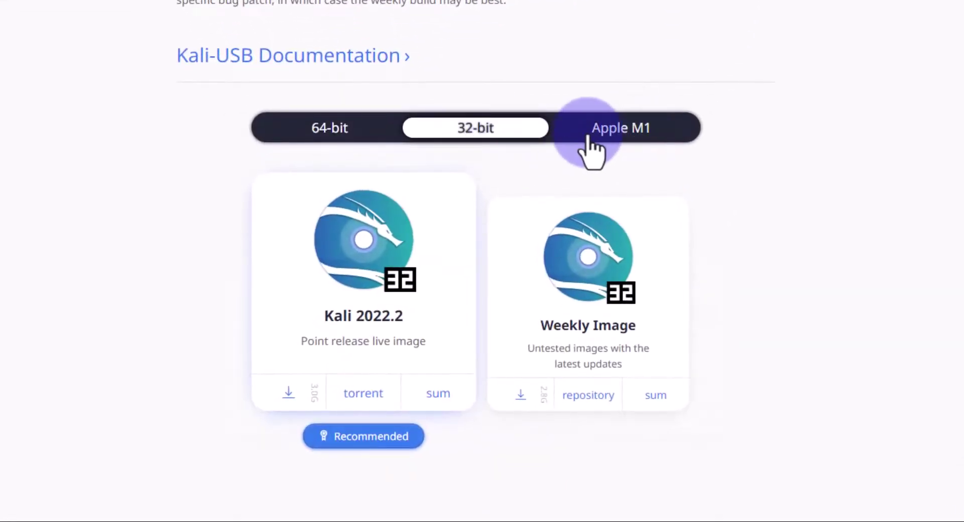
{"action": "left_click", "coordinate": [322, 129]}
{"action": "scroll", "coordinate": [362, 85], "scroll_direction": "down", "scroll_amount": 3}
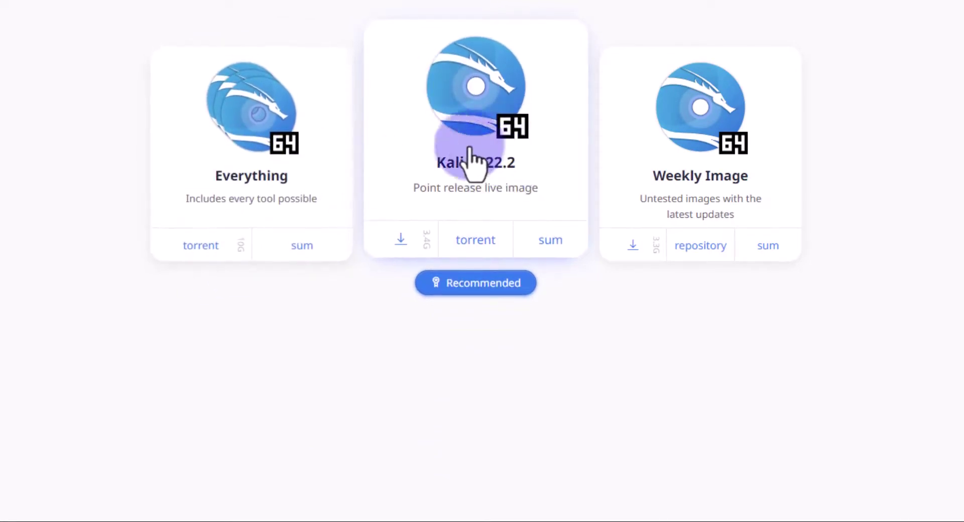
{"action": "left_click", "coordinate": [402, 246]}
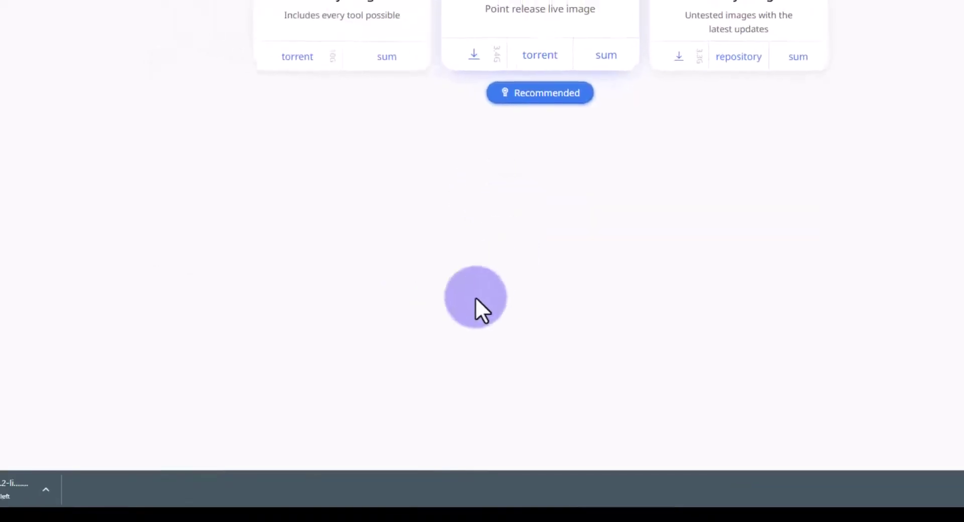
{"action": "left_click", "coordinate": [129, 482]}
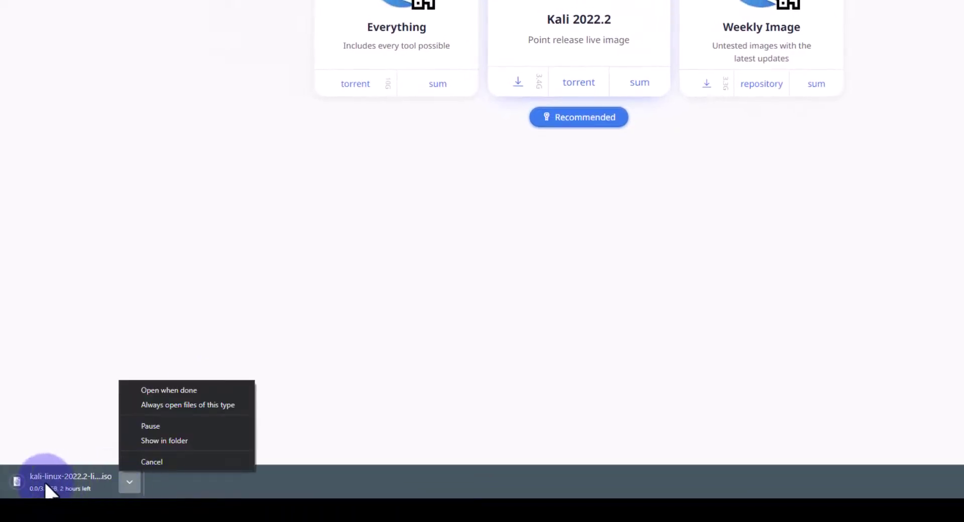
{"action": "left_click", "coordinate": [154, 461]}
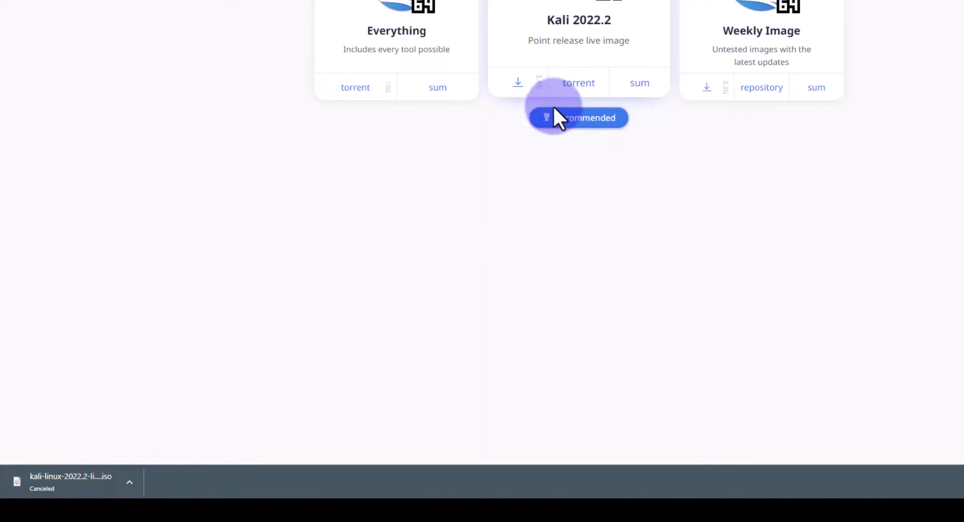
Search Google for "rufus" from the existing results page and open the official rufus.ie site.
{"action": "left_click", "coordinate": [67, 7]}
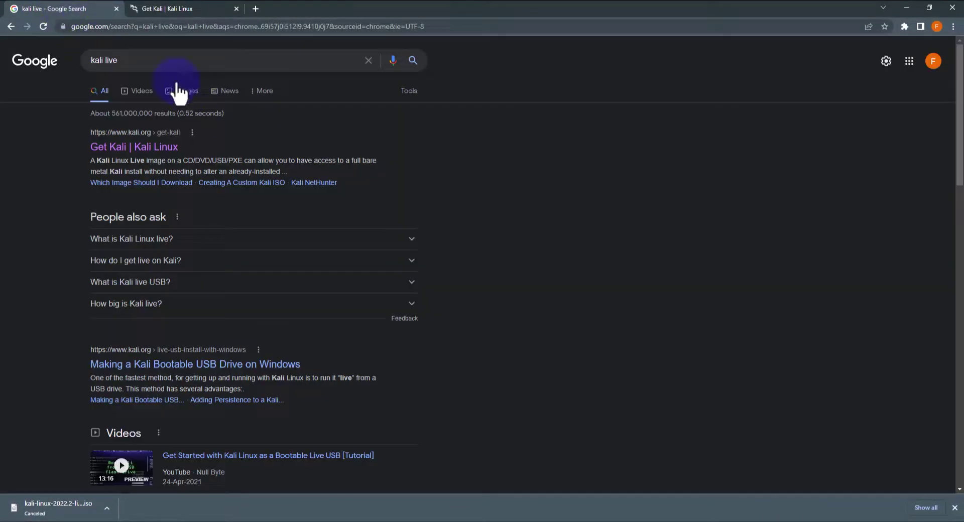
{"action": "left_click_drag", "start_coordinate": [140, 64], "coordinate": [33, 65]}
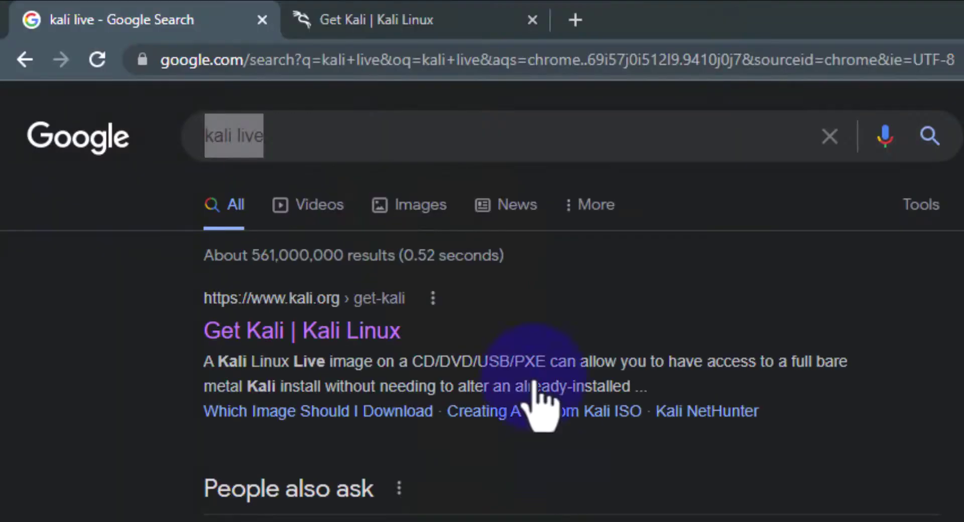
{"action": "type", "text": "r"}
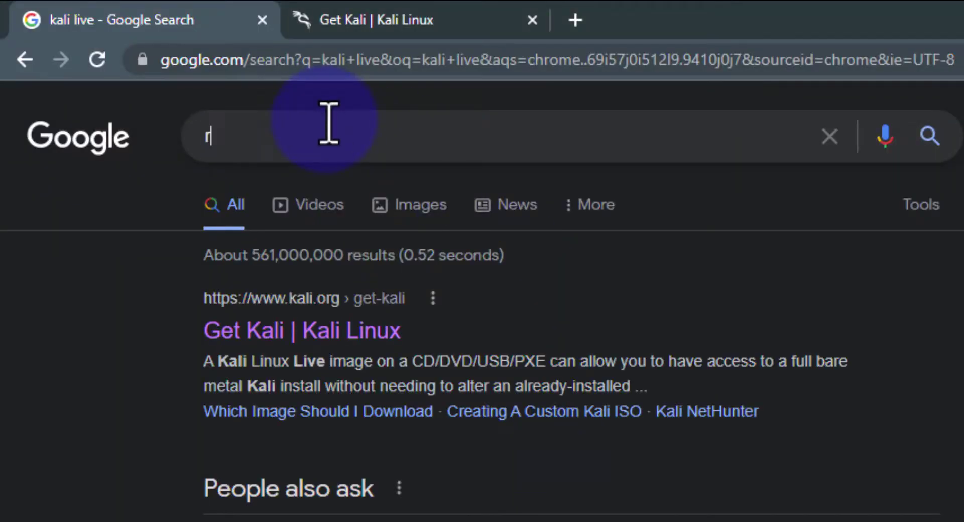
{"action": "type", "text": "ufu"}
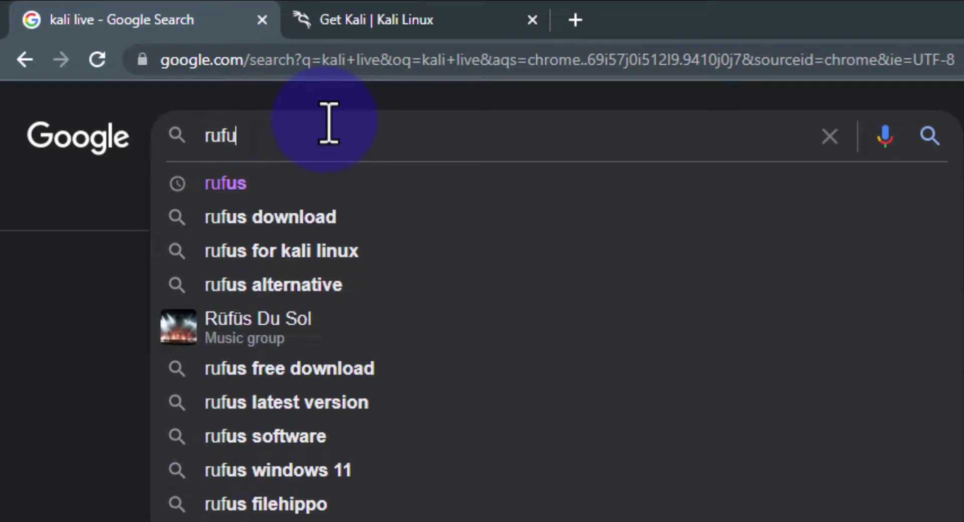
{"action": "type", "text": "s"}
{"action": "key", "text": "Return"}
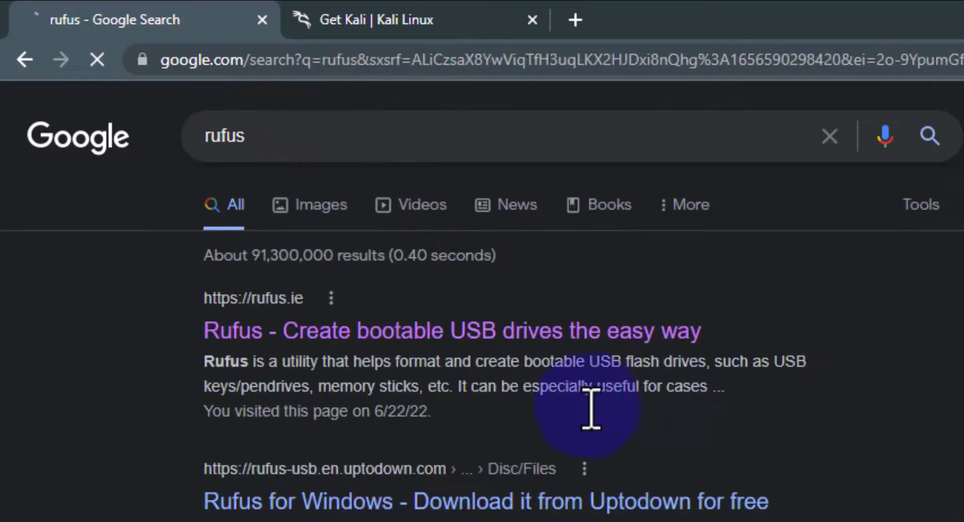
{"action": "left_click", "coordinate": [483, 334]}
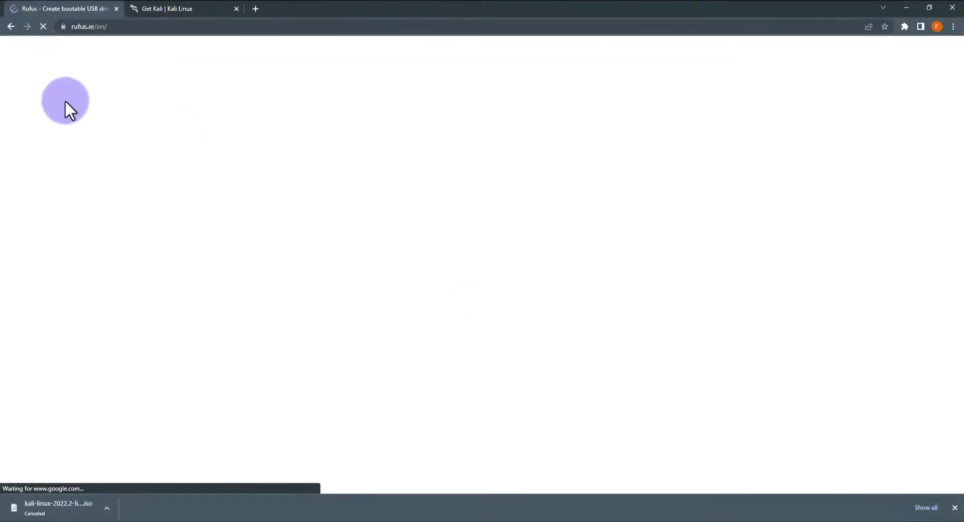